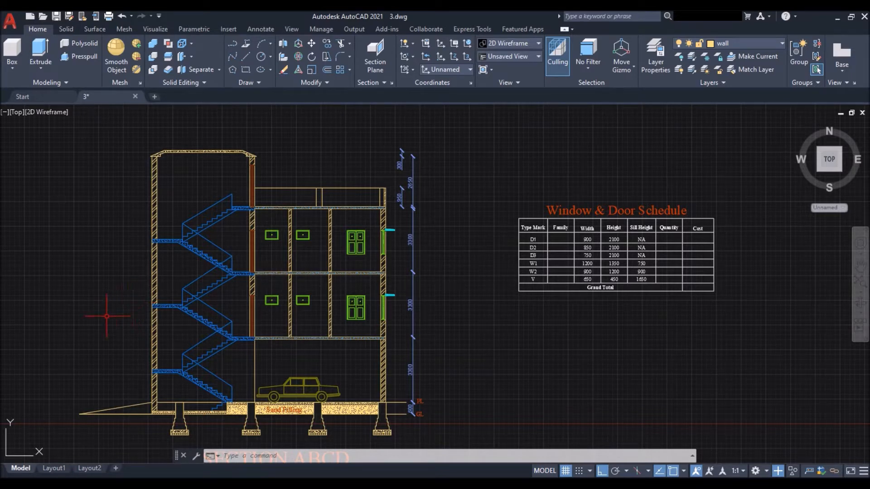
Step: Mirror the lowest stair flight and its landing about a vertical line beside the building, keeping the source objects
scroll(107, 317, down, 6)
scroll(509, 313, up, 2)
scroll(509, 314, up, 4)
middle_drag(511, 311, 463, 288)
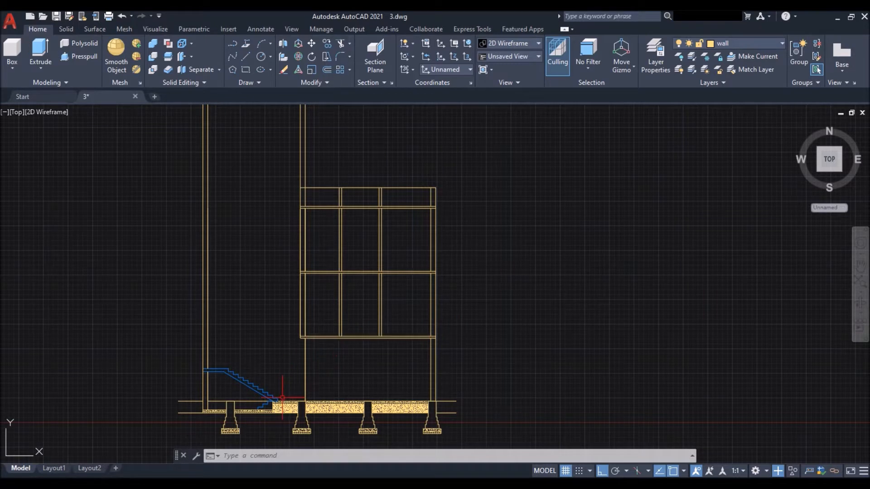
scroll(282, 398, up, 2)
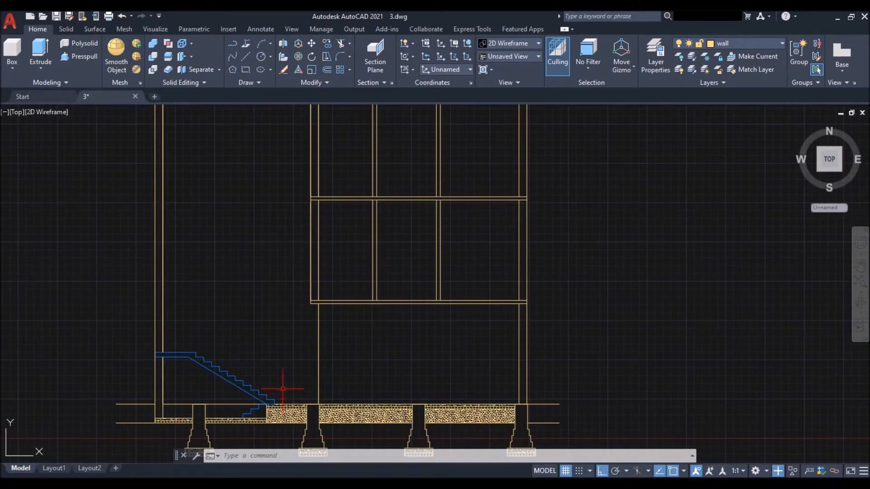
click(295, 316)
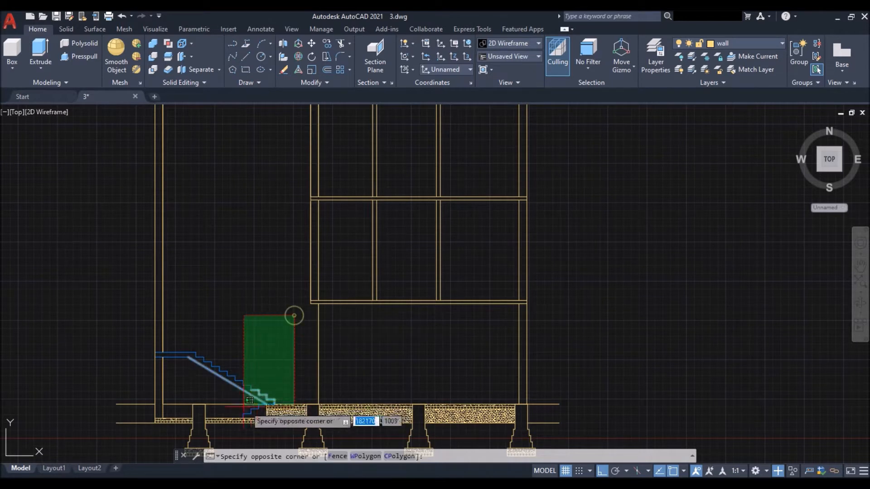
click(181, 394)
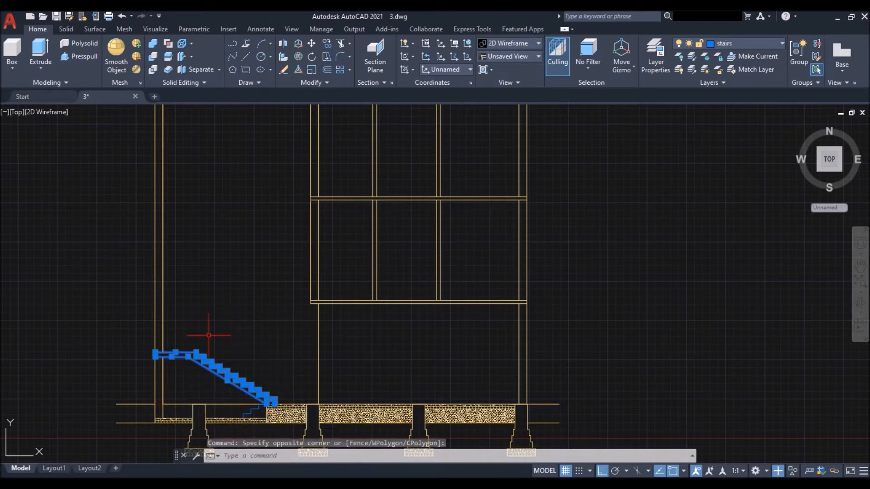
text(mi)
key(Return)
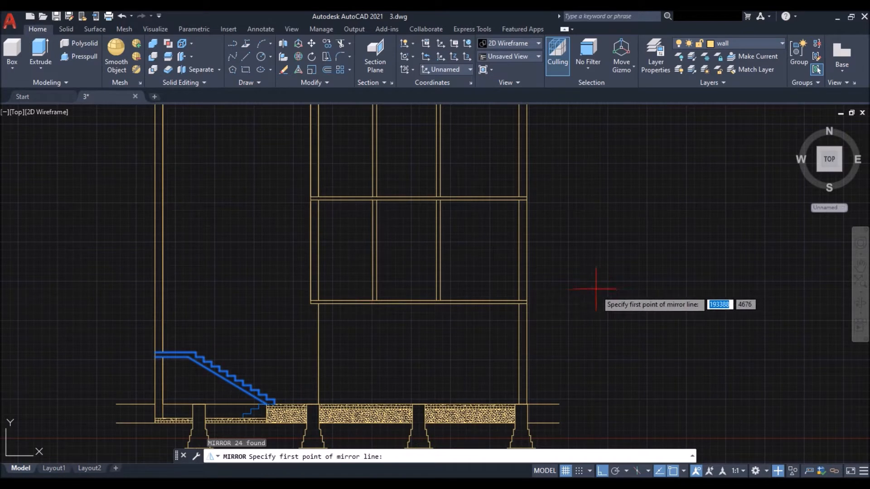
click(581, 279)
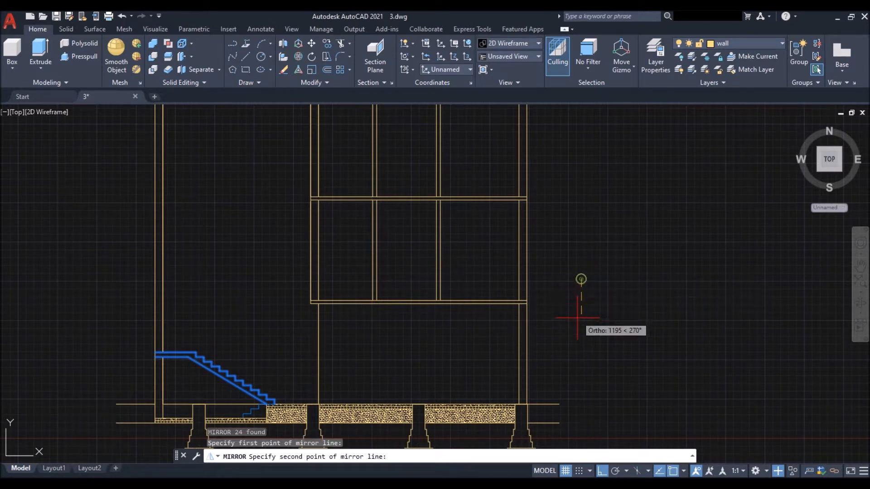
click(584, 394)
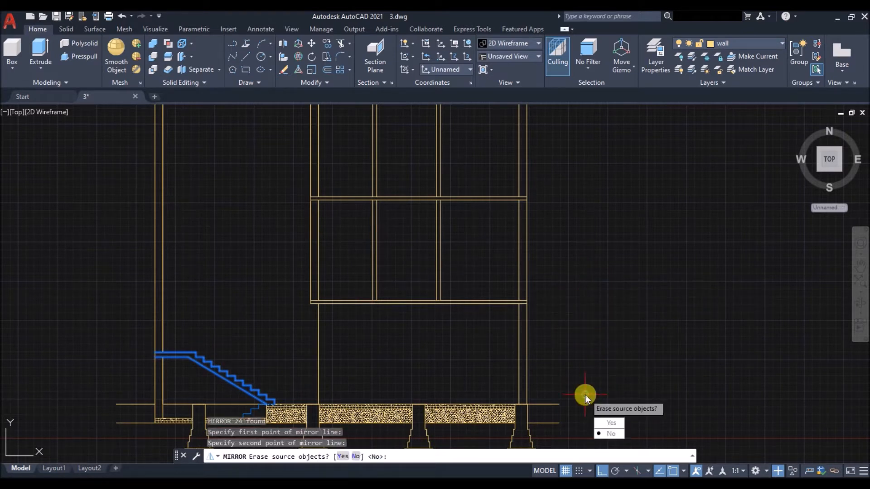
right_click(627, 361)
scroll(347, 353, down, 2)
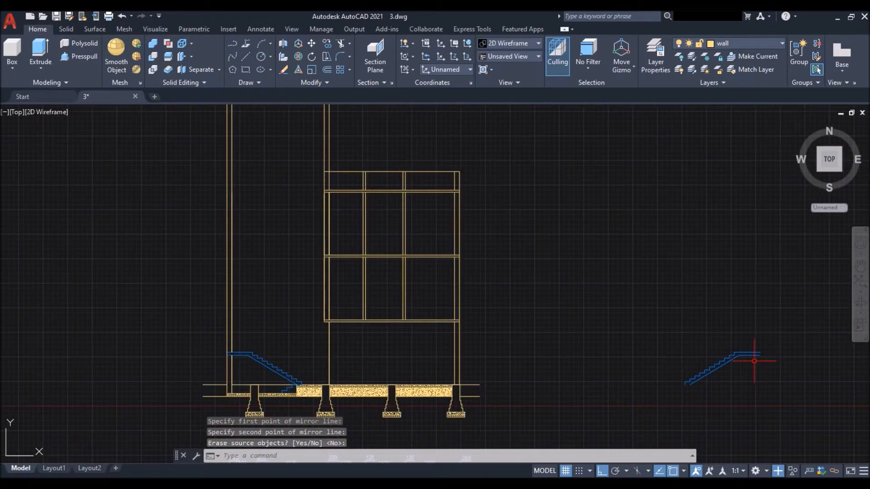
Step: Move the mirrored flight by its lowest riser's bottom endpoint onto the end of the original flight's mid-landing
scroll(754, 361, up, 4)
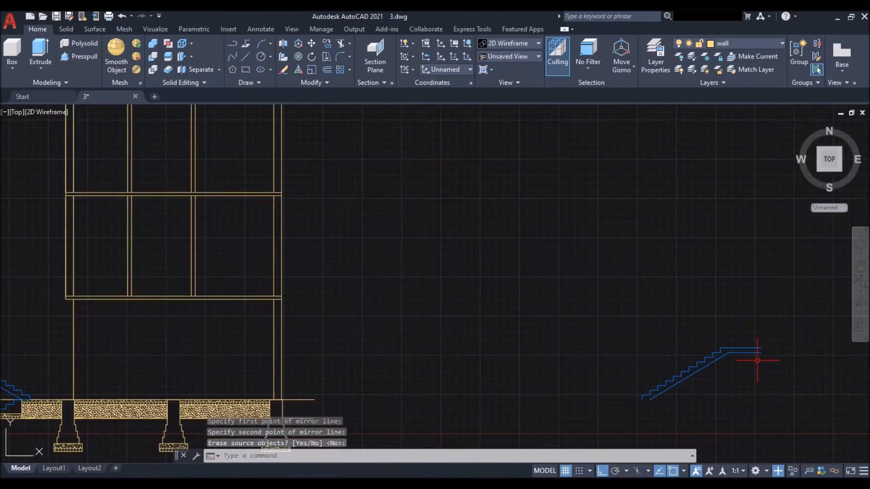
click(784, 326)
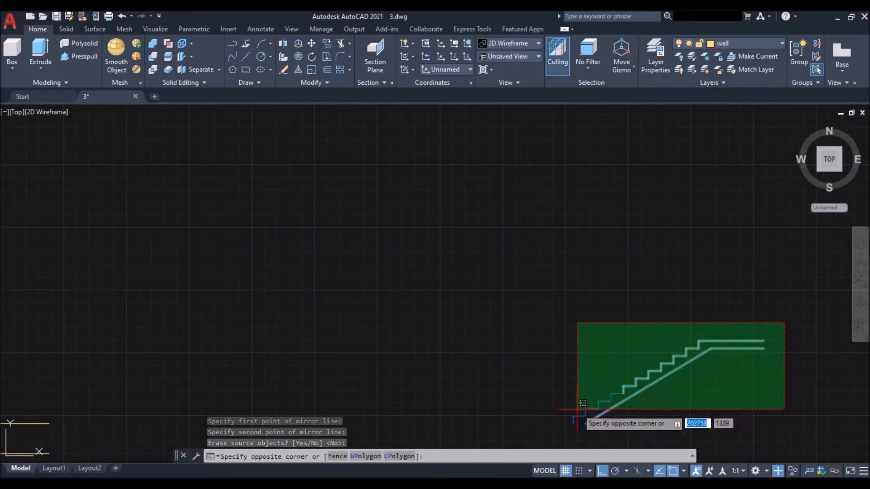
click(534, 430)
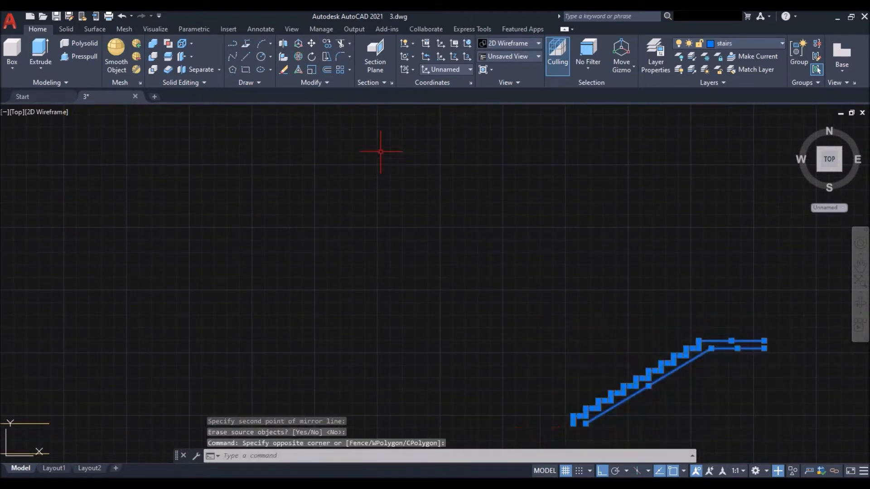
click(312, 44)
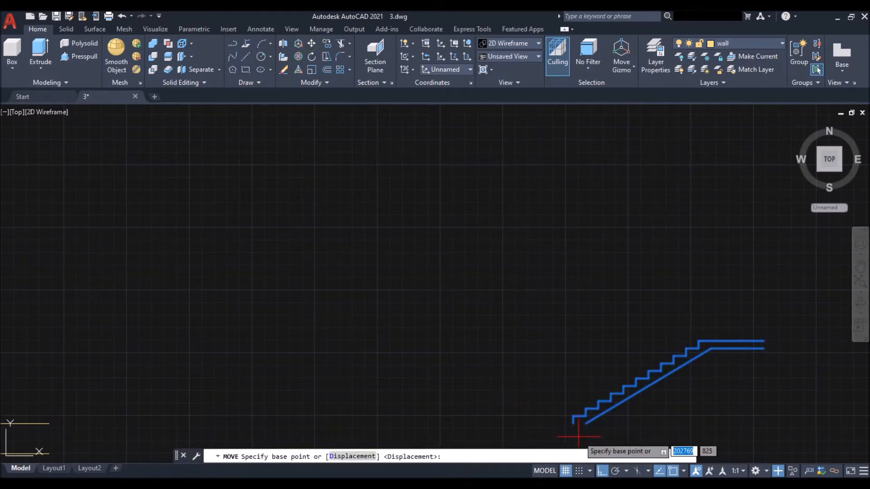
click(573, 424)
scroll(641, 360, down, 3)
scroll(498, 363, up, 6)
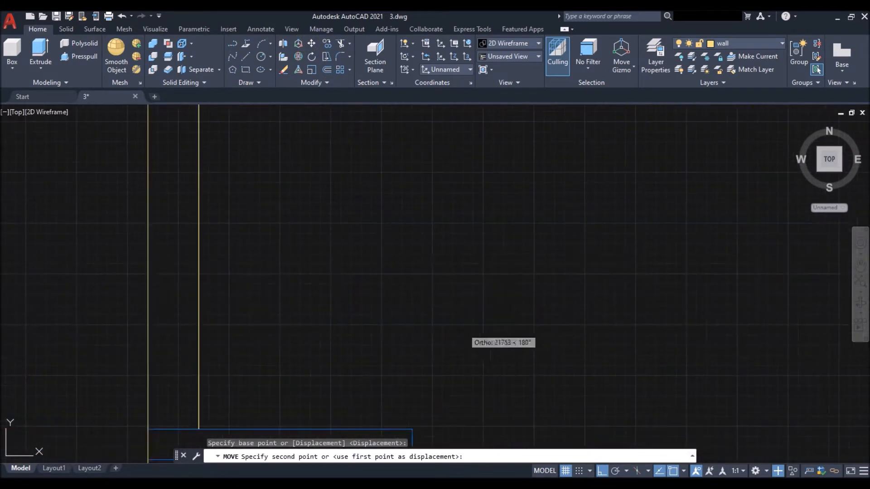
click(407, 426)
Step: Extend the upper flight's sloped underside to the mid-landing corner and the upper landing's underside to the wall line
scroll(365, 342, down, 3)
scroll(424, 335, up, 5)
scroll(373, 322, up, 4)
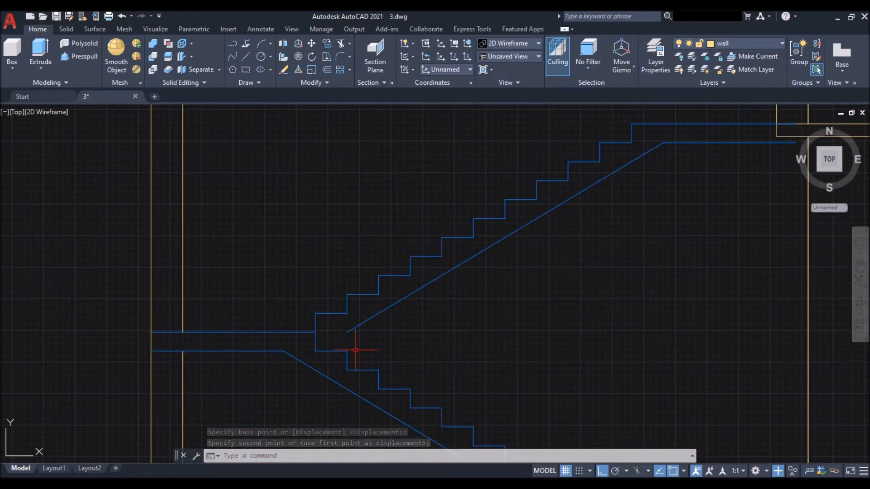
text(EX)
key(Return)
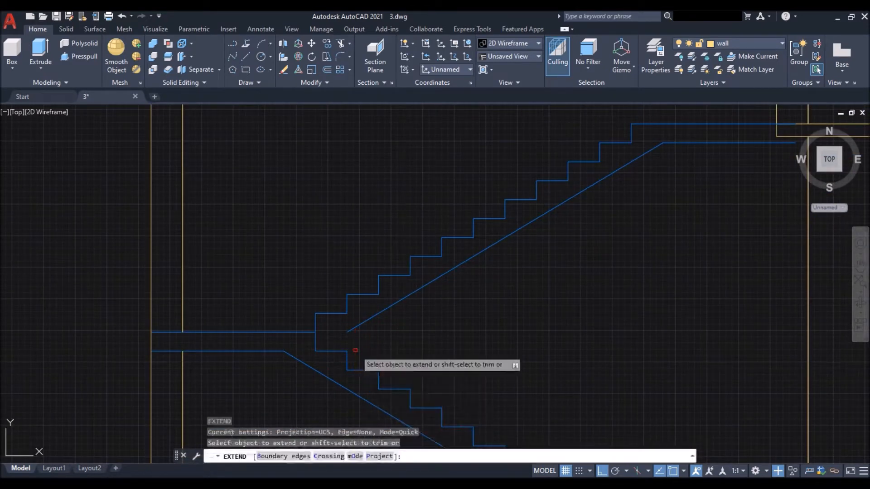
click(356, 327)
click(356, 327)
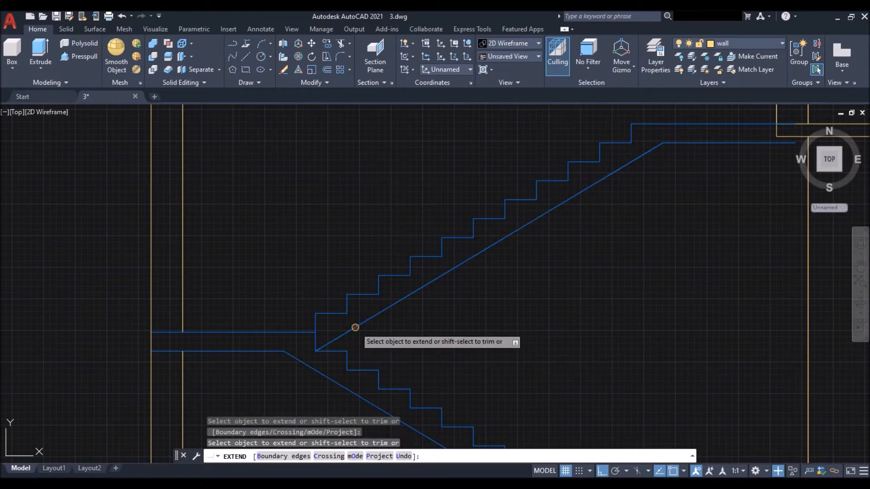
scroll(282, 354, down, 4)
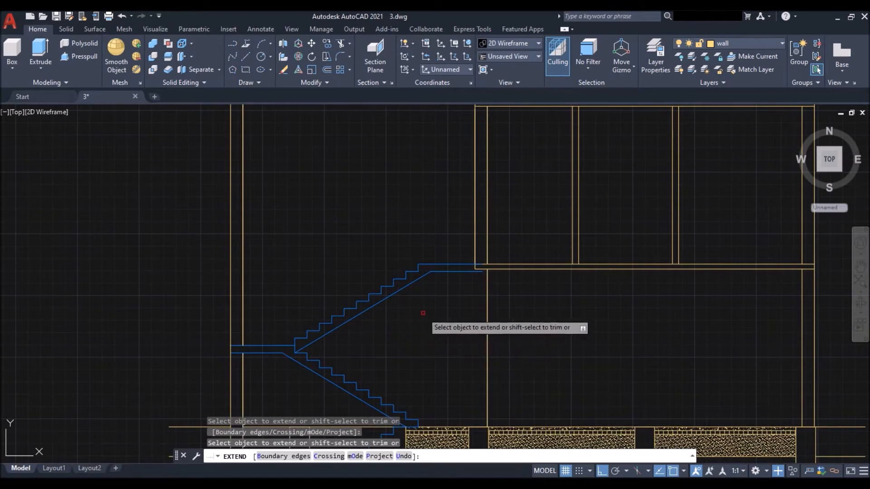
scroll(481, 271, up, 5)
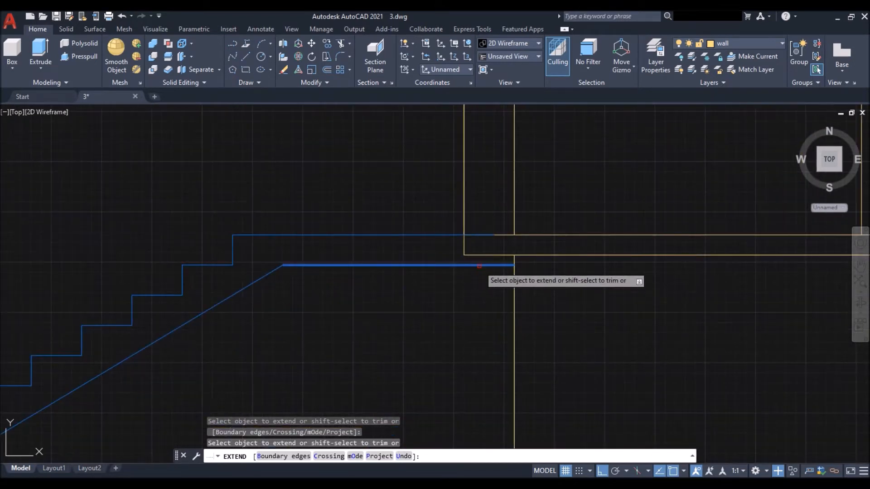
click(479, 267)
key(Return)
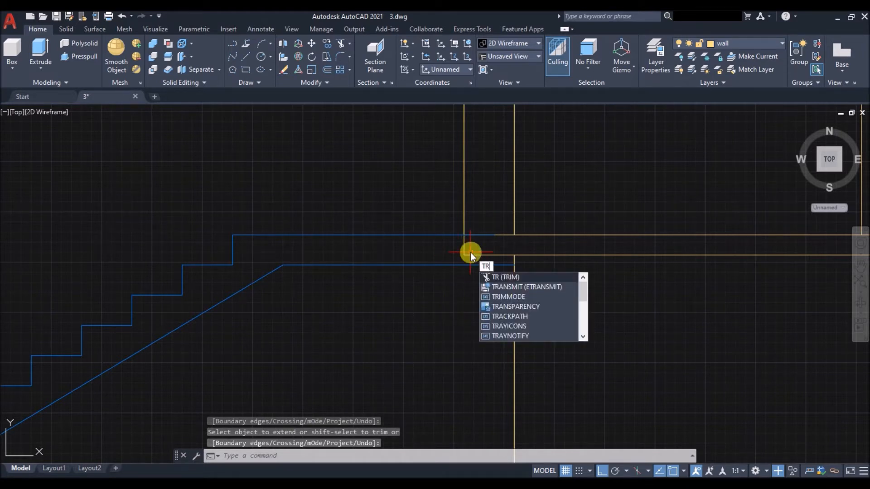
Step: Trim the wall and slab line pieces overlapping the upper landing at the first floor
key(Return)
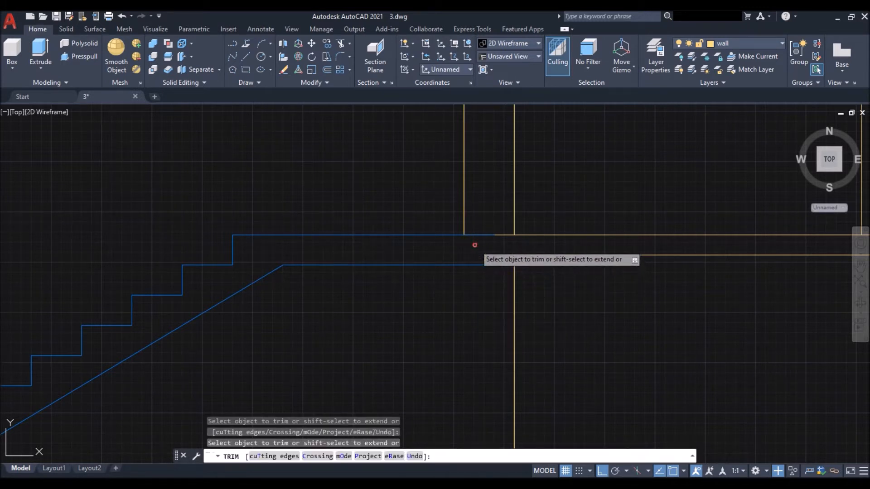
right_click(475, 245)
scroll(487, 220, down, 5)
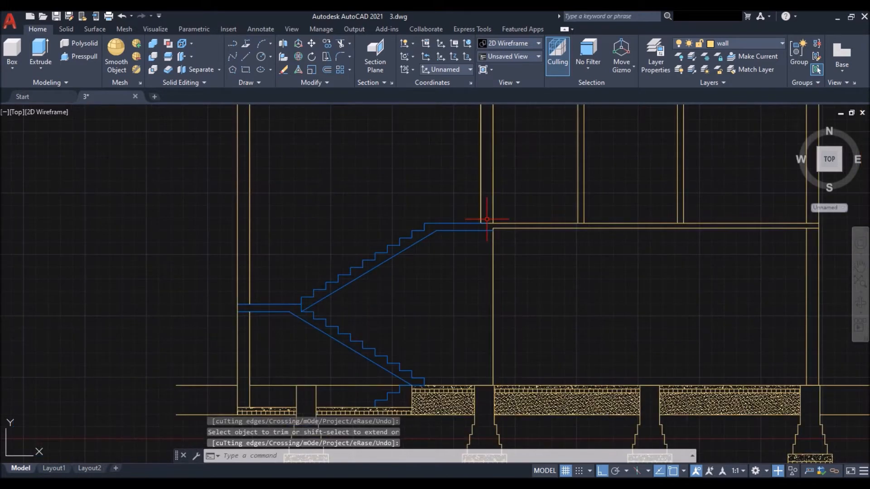
Step: Copy both stair flights with their landings straight up at 3300 and 6600 for the two storeys above
click(466, 198)
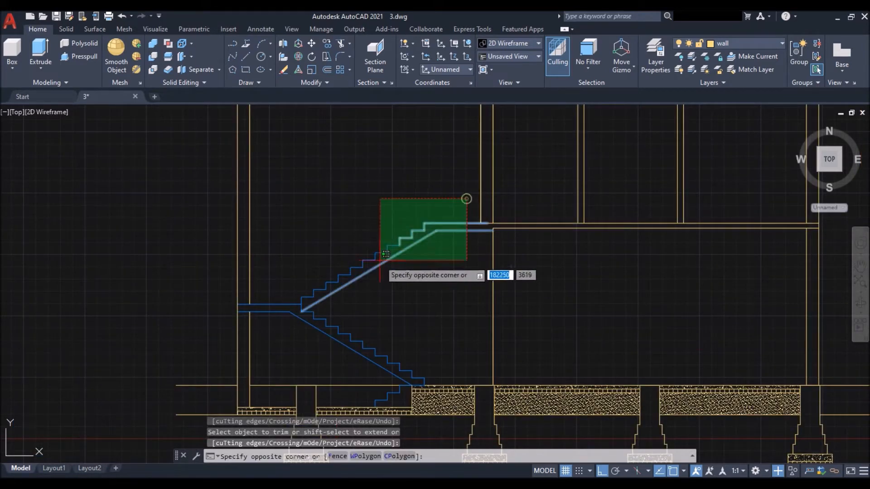
click(277, 381)
text(co)
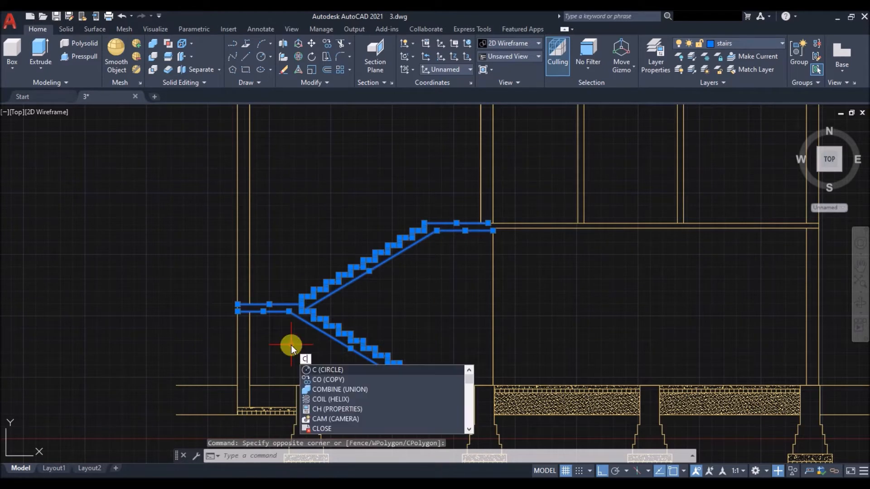
key(Return)
scroll(295, 369, down, 2)
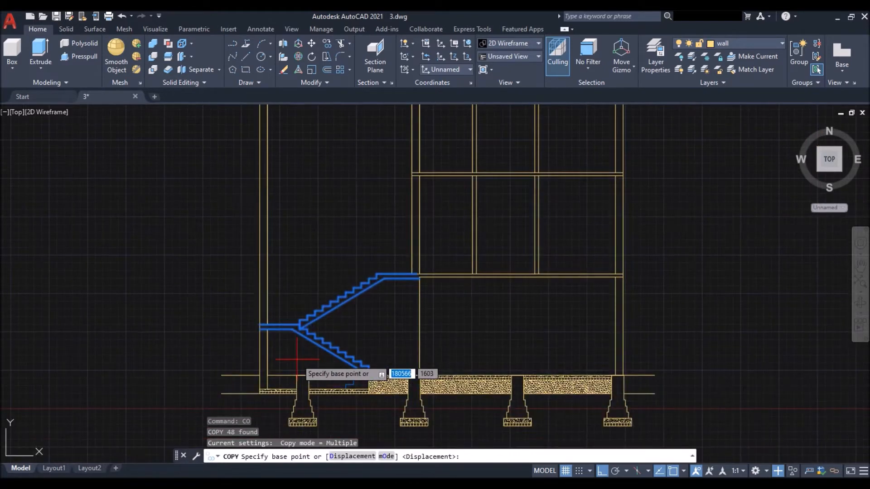
click(165, 378)
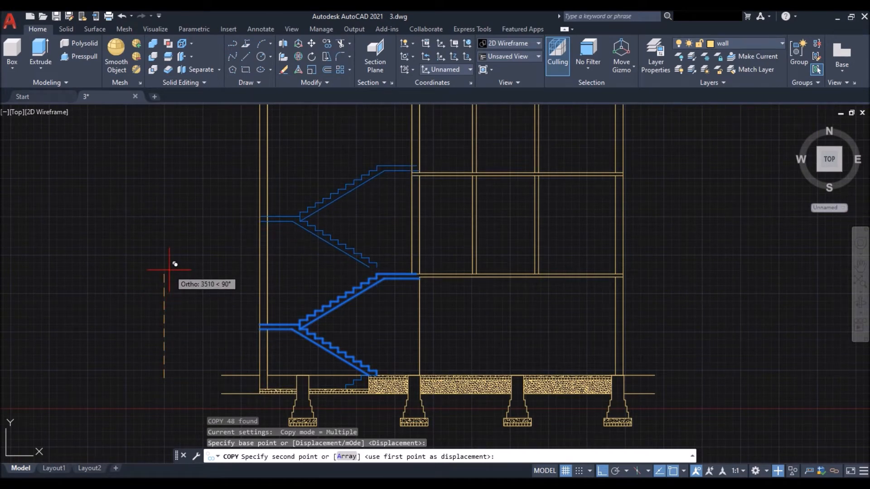
key(Return)
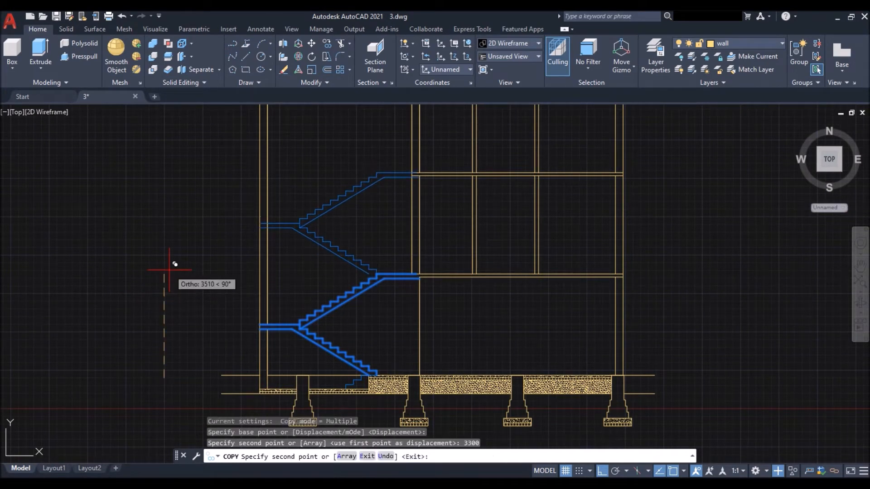
text(6600)
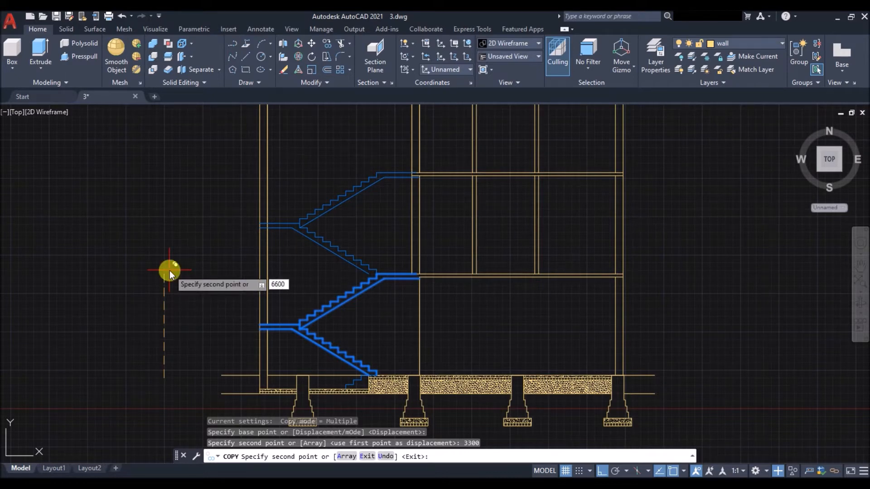
key(Return)
key(Return)
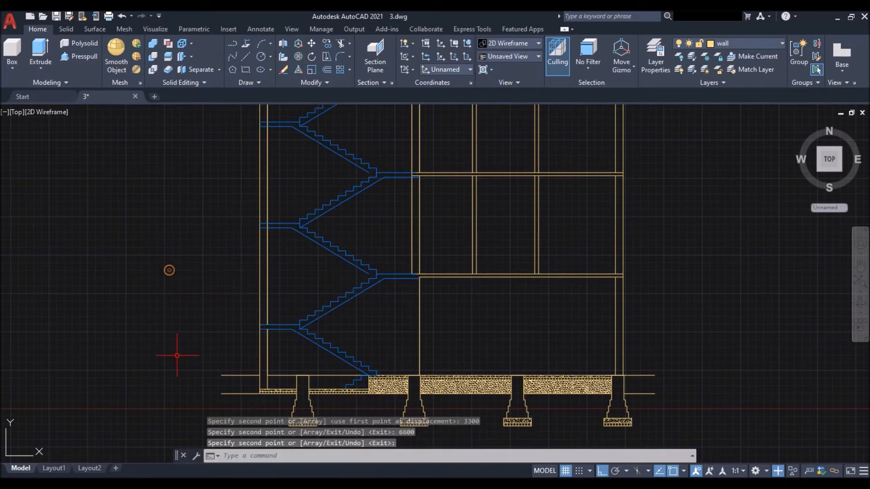
Step: Extend the sloped undersides of the two copied lower flights to meet the floor landings they start from
scroll(178, 355, down, 4)
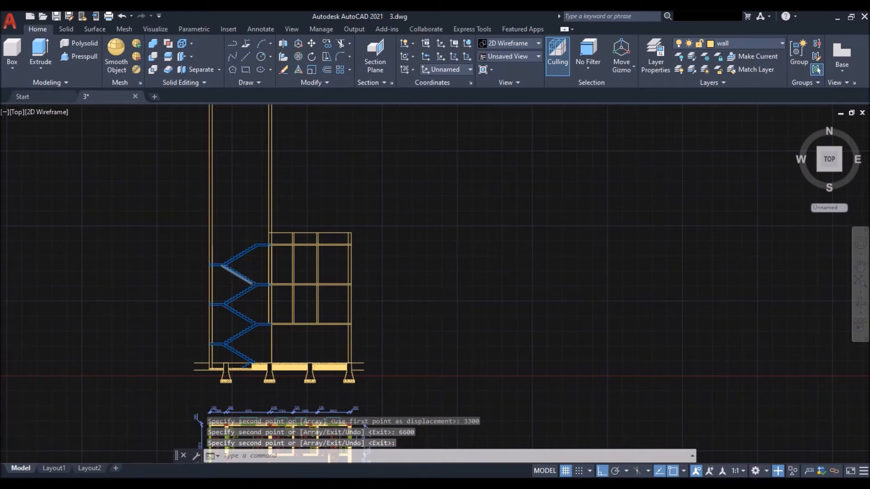
scroll(252, 286, up, 6)
scroll(247, 286, up, 4)
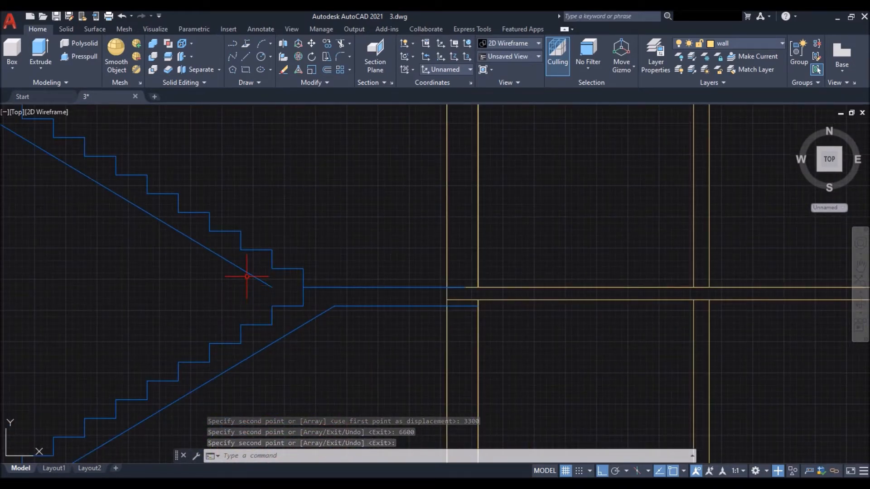
text(ex)
key(Return)
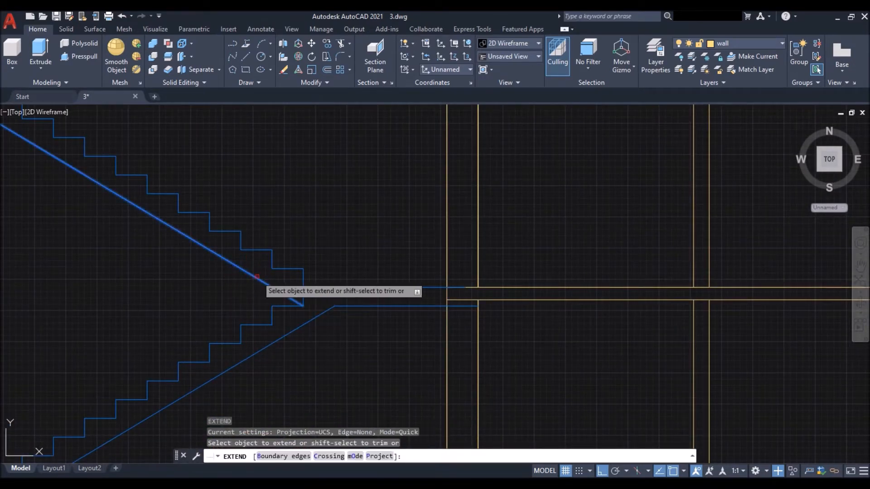
scroll(285, 195, down, 2)
scroll(286, 217, down, 4)
scroll(287, 327, up, 6)
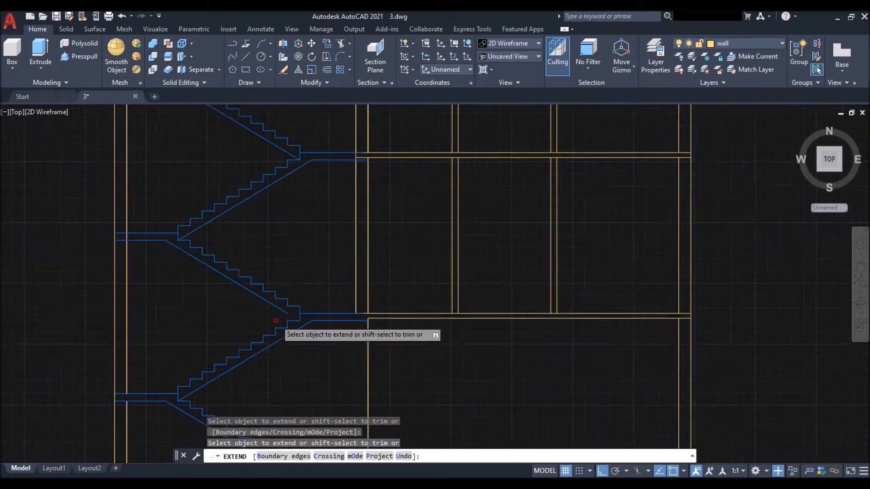
click(290, 310)
key(Return)
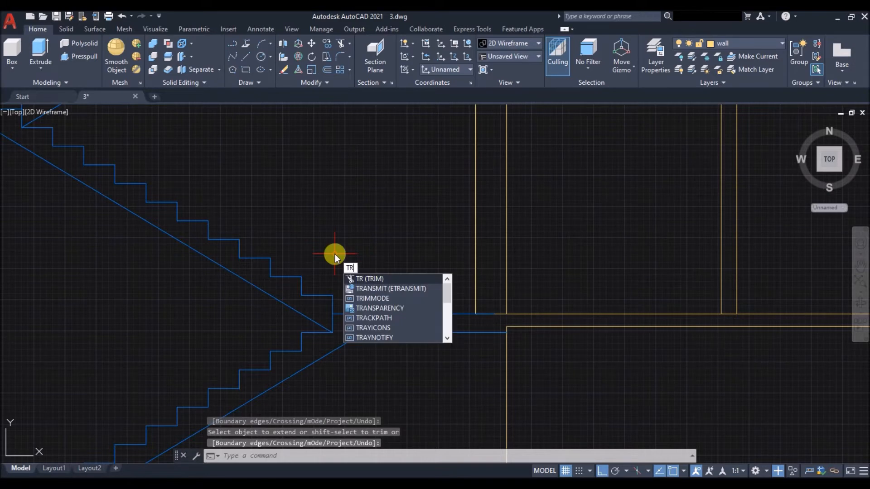
Step: Trim the outer wall's inner line where it passes through the mid-landings of the copied stair flights
key(Return)
scroll(175, 249, down, 5)
scroll(162, 219, up, 5)
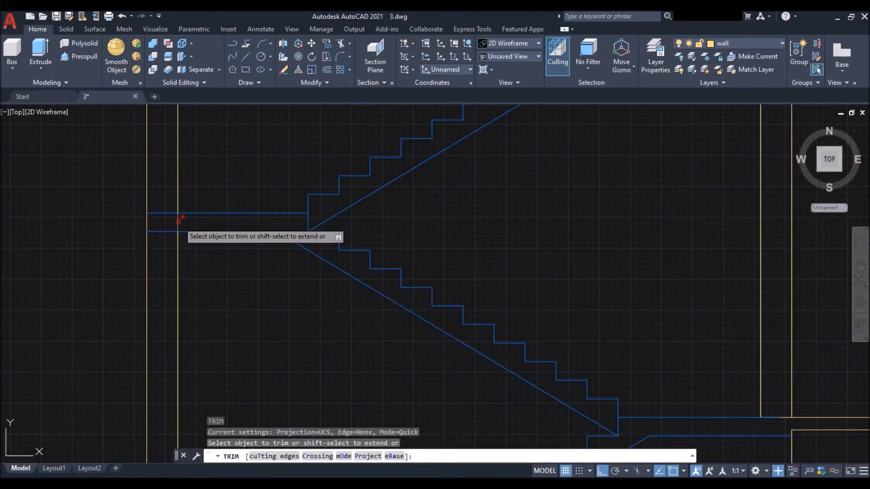
click(179, 221)
click(182, 220)
click(165, 224)
scroll(164, 224, down, 3)
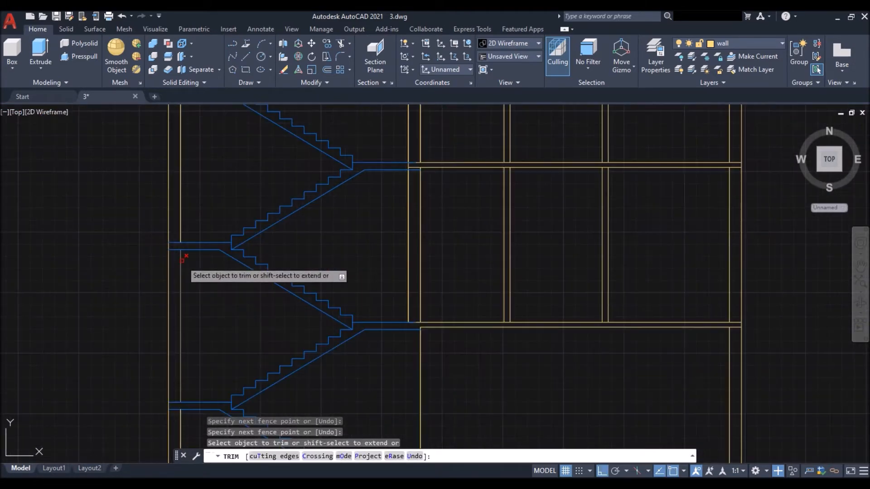
scroll(181, 254, down, 3)
scroll(178, 205, up, 3)
scroll(177, 208, up, 5)
click(185, 190)
click(136, 213)
scroll(139, 247, down, 4)
scroll(139, 248, down, 2)
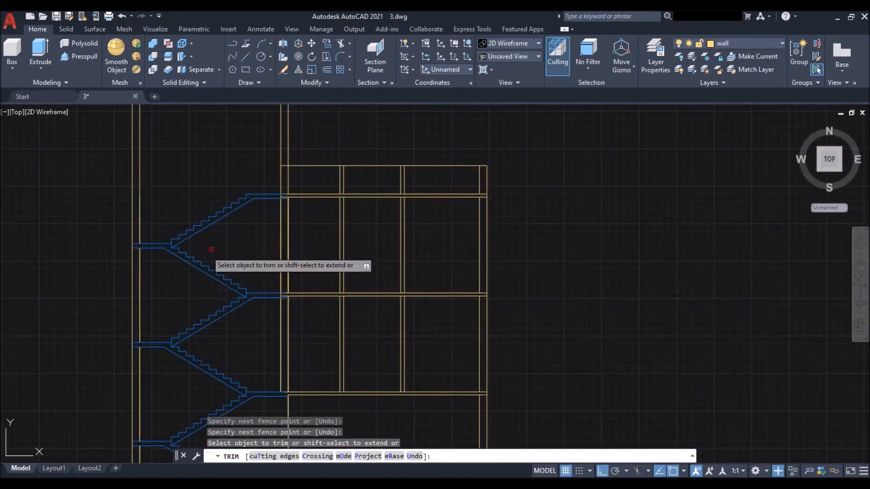
Step: Trim the wall and slab line pieces overlapping the copied floor landings at the upper two storeys
scroll(297, 216, up, 8)
click(309, 217)
click(247, 239)
scroll(310, 186, down, 5)
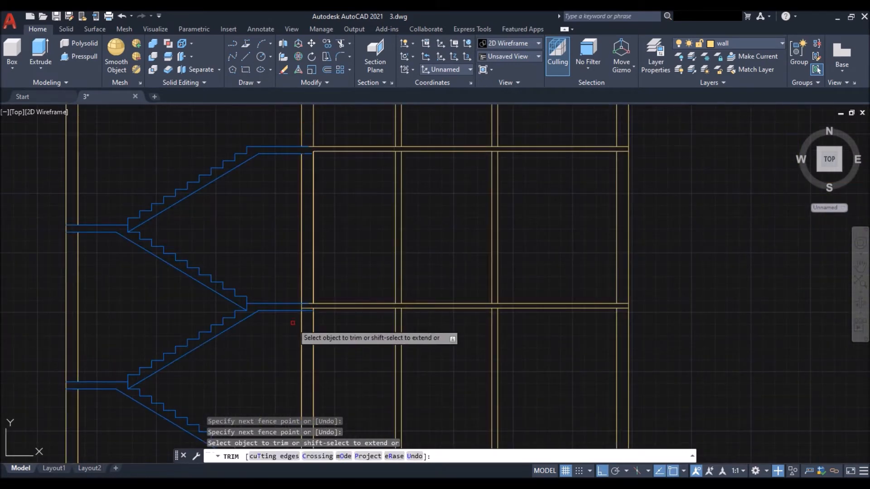
scroll(314, 307, up, 6)
click(329, 182)
click(201, 262)
click(289, 179)
click(200, 246)
scroll(270, 239, down, 8)
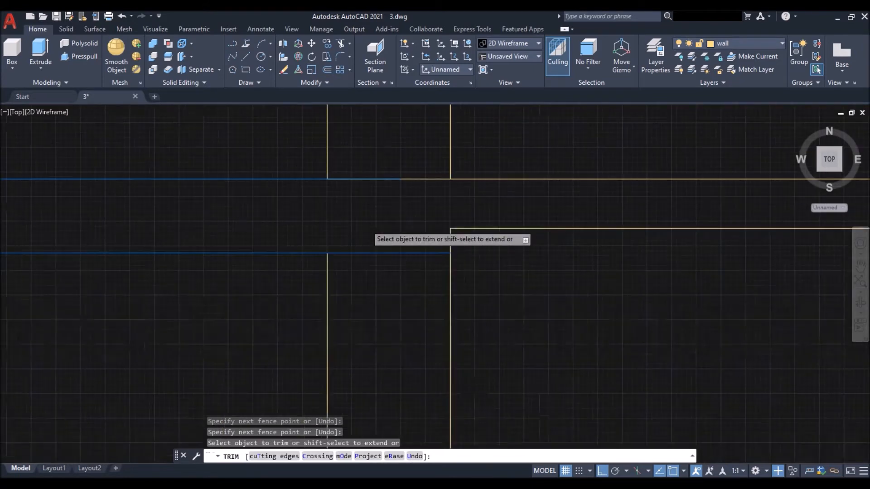
scroll(347, 282, down, 3)
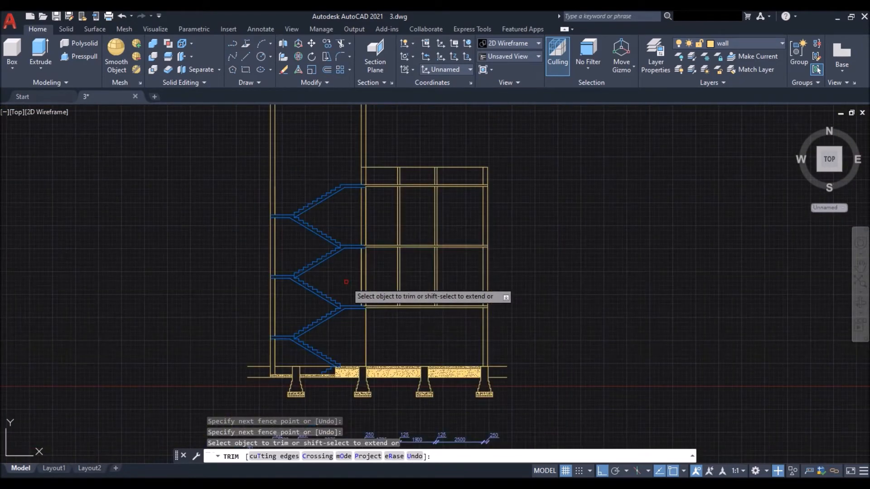
key(Escape)
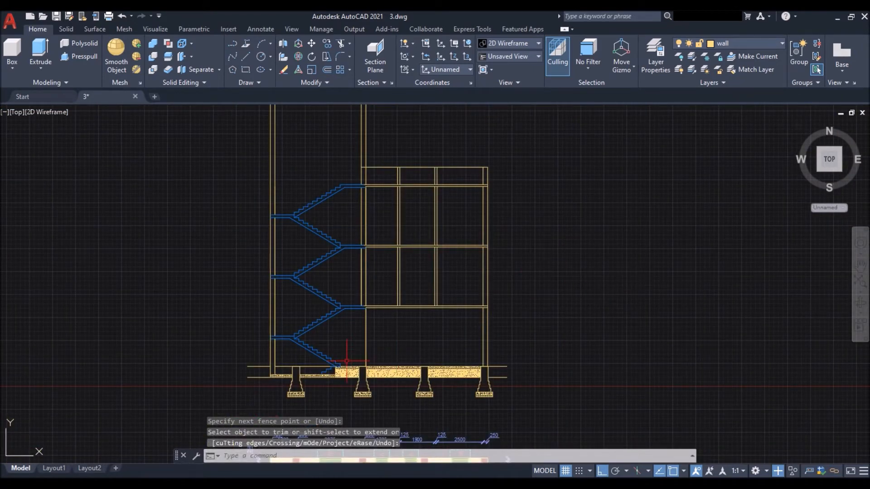
Step: Make stairs the current layer and draw an 800 vertical railing post up from the outer edge of the ground-floor flight's lowest step
scroll(342, 352, up, 2)
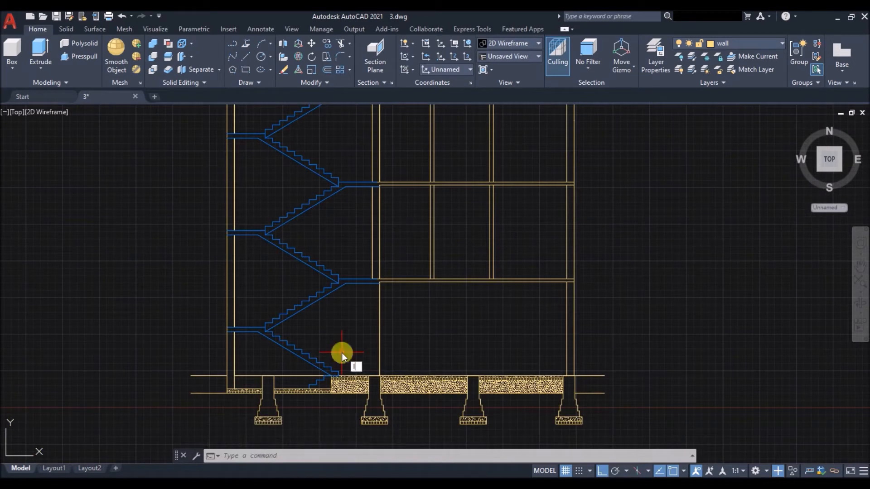
text(l)
key(Return)
scroll(341, 352, up, 4)
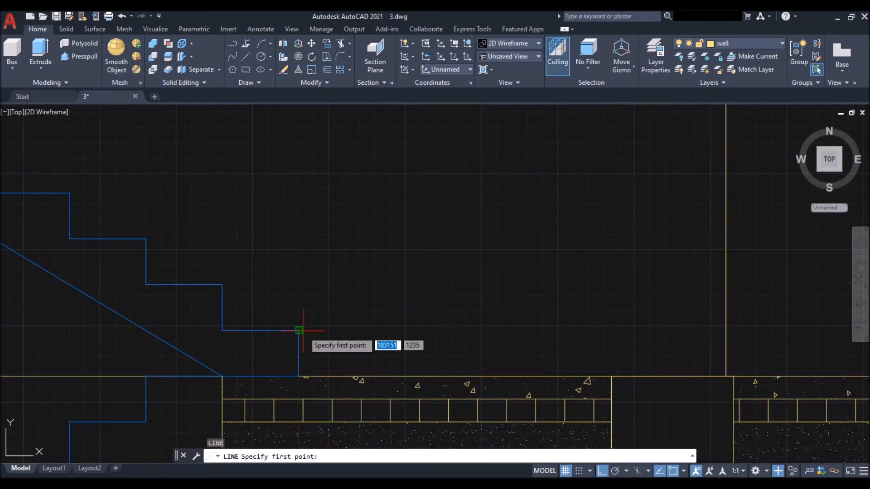
click(300, 331)
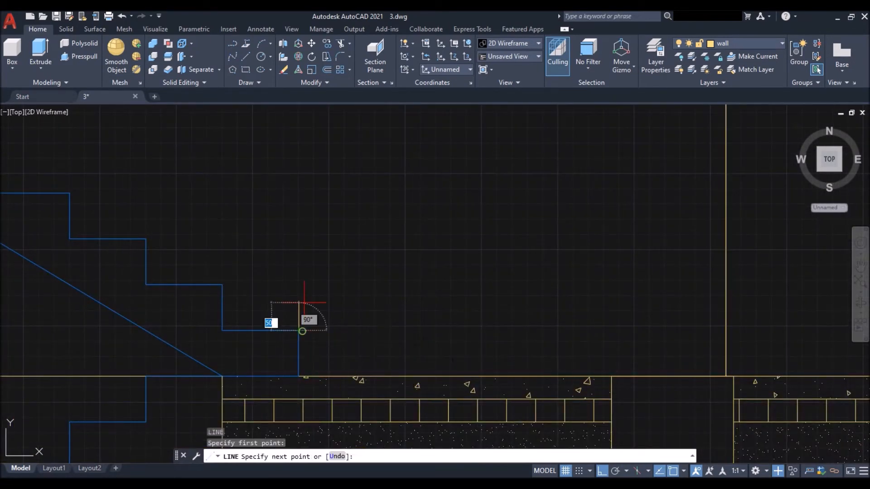
click(754, 43)
click(729, 384)
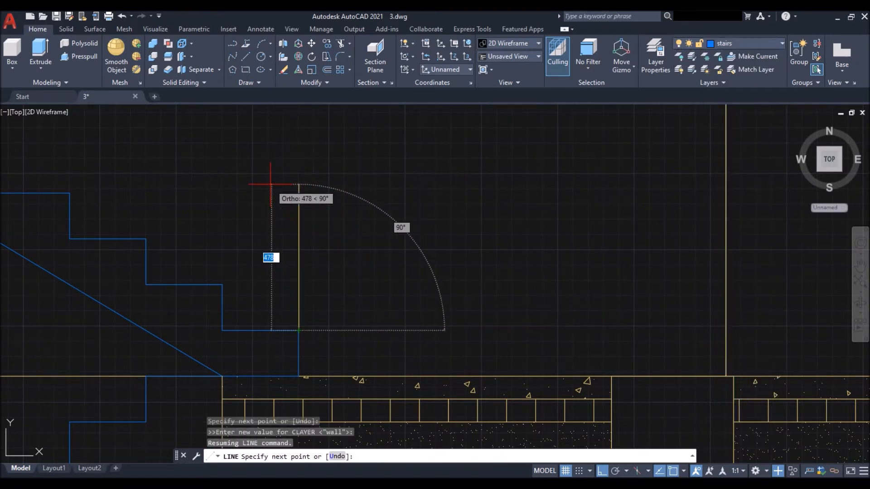
text(800)
key(Return)
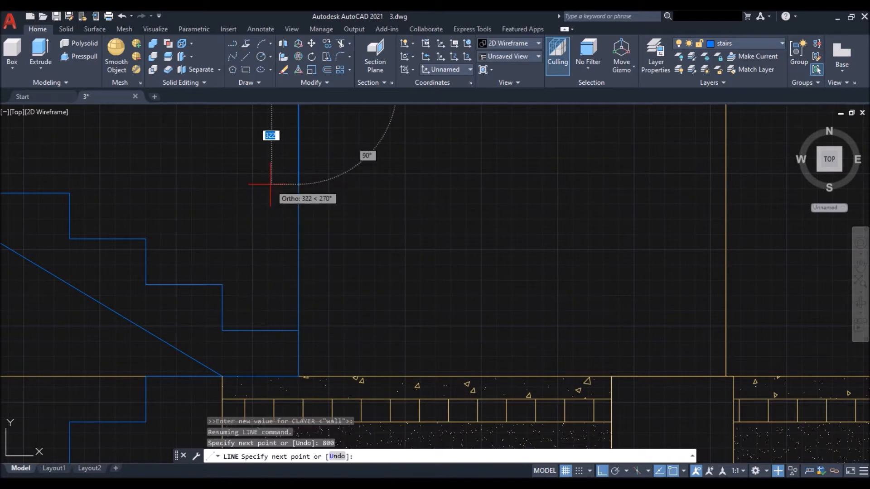
key(Return)
scroll(363, 322, down, 2)
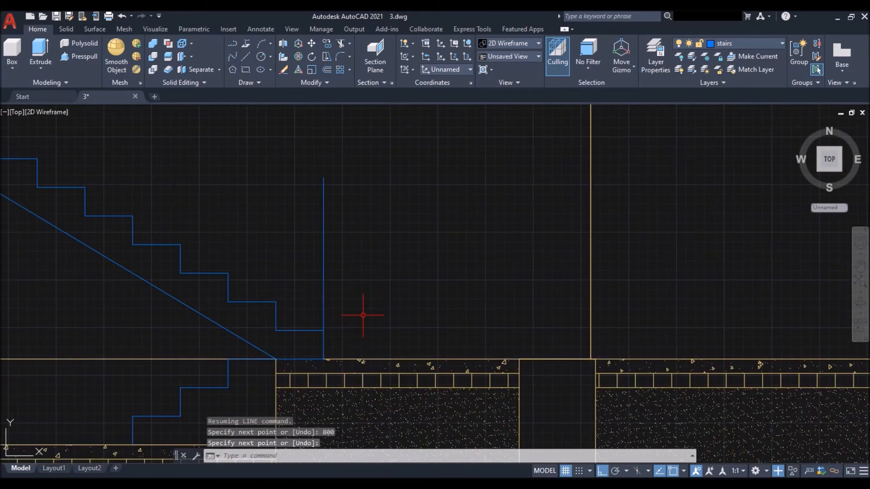
Step: Copy the railing post from its base to the first step at the first mid-landing and the first step above the first-floor landing
text(co)
key(Return)
click(356, 243)
click(292, 253)
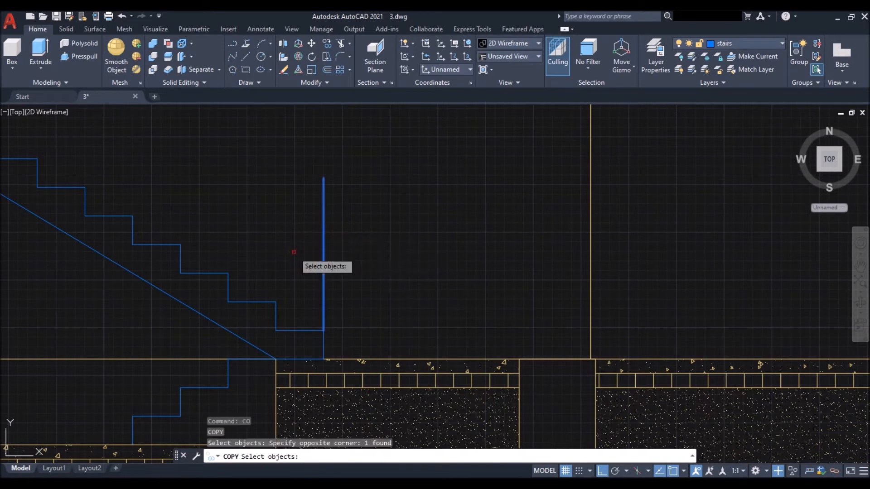
right_click(354, 242)
click(324, 330)
scroll(394, 311, down, 5)
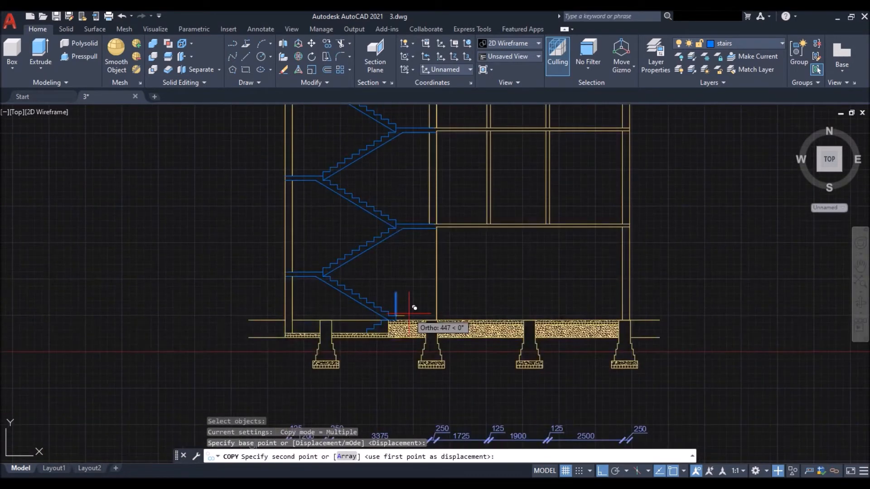
scroll(332, 282, up, 5)
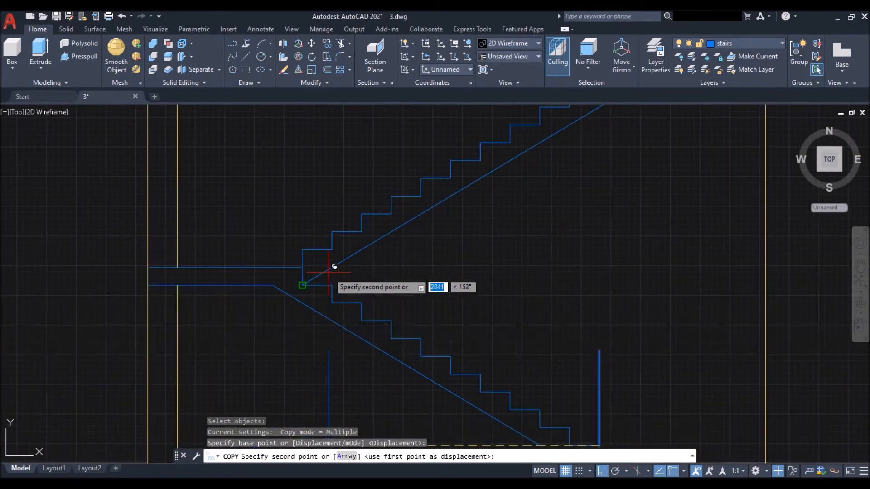
click(302, 247)
scroll(290, 276, down, 4)
scroll(390, 218, up, 4)
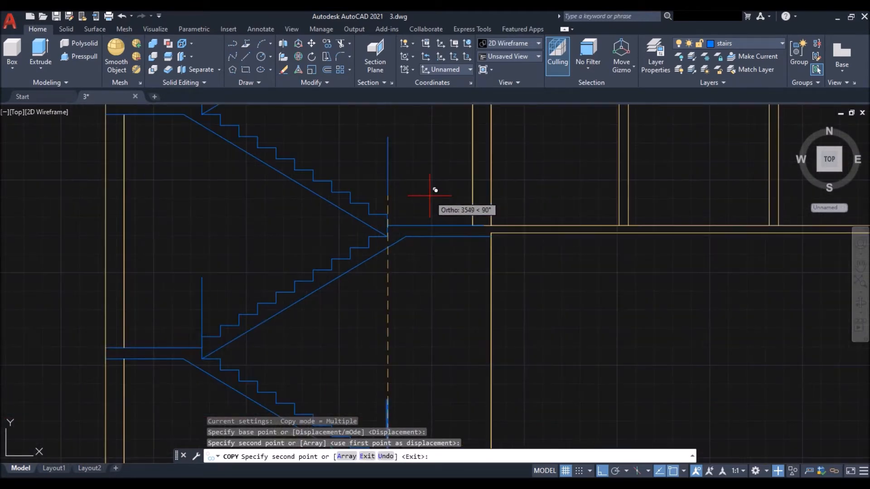
click(388, 214)
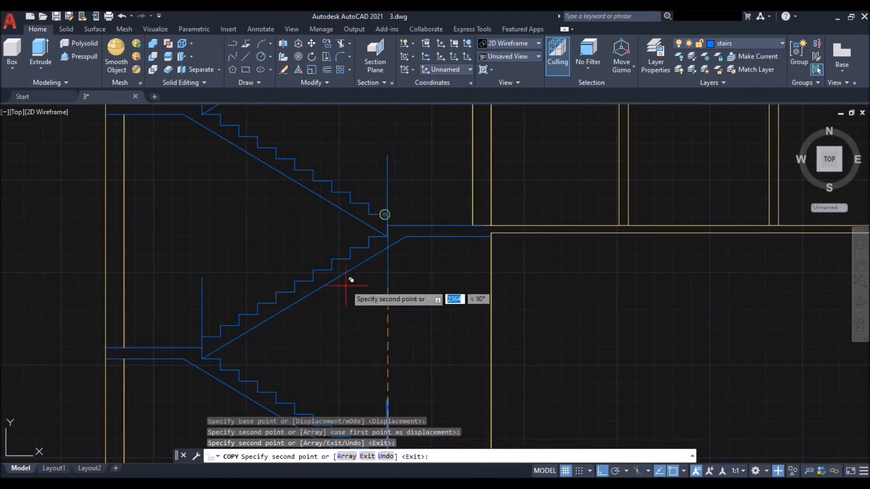
Step: Copy the same post to the second mid-landing, the second-floor landing, the third mid-landing and the topmost landing's stair edge
scroll(347, 286, down, 3)
scroll(259, 156, up, 5)
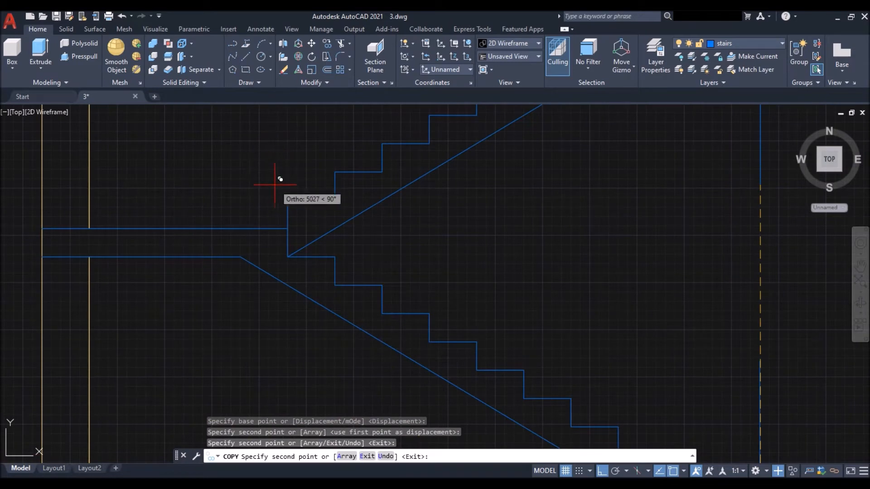
click(287, 197)
scroll(259, 297, down, 4)
scroll(281, 304, down, 3)
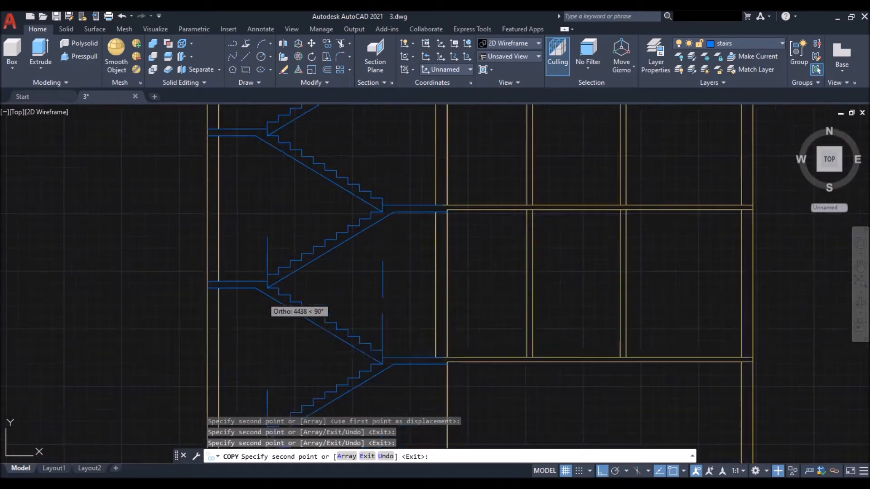
scroll(330, 245, up, 5)
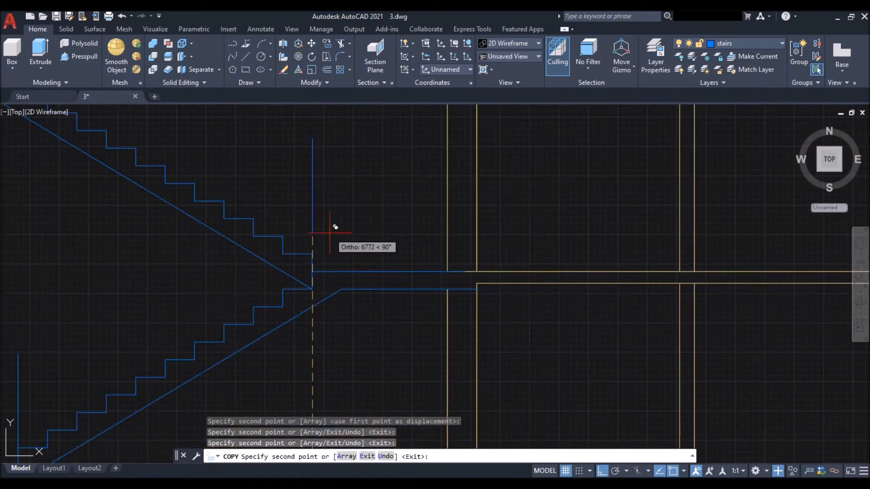
click(313, 256)
scroll(313, 259, down, 3)
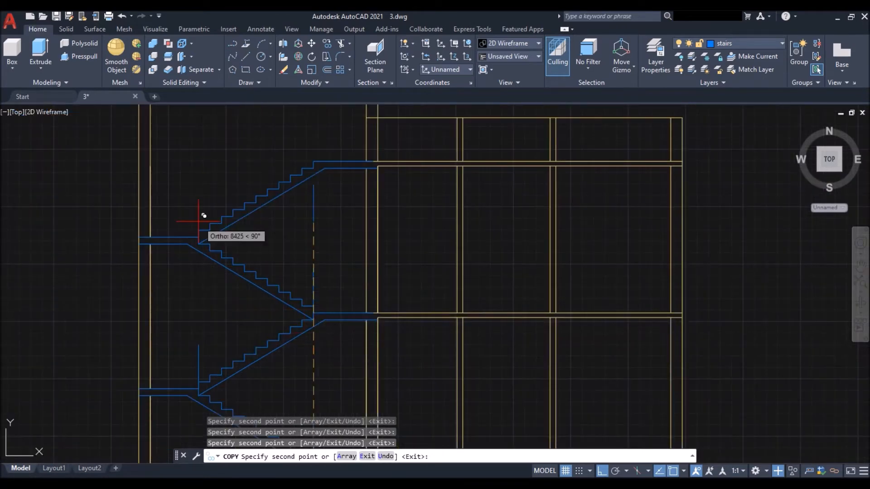
scroll(199, 221, up, 5)
scroll(198, 259, down, 3)
scroll(330, 219, down, 1)
scroll(400, 184, up, 4)
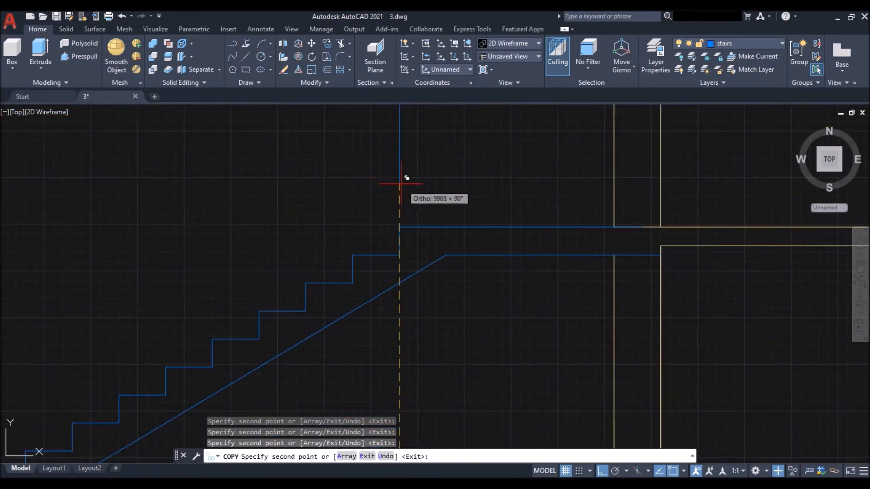
click(399, 226)
key(Return)
scroll(301, 189, down, 5)
scroll(301, 191, down, 2)
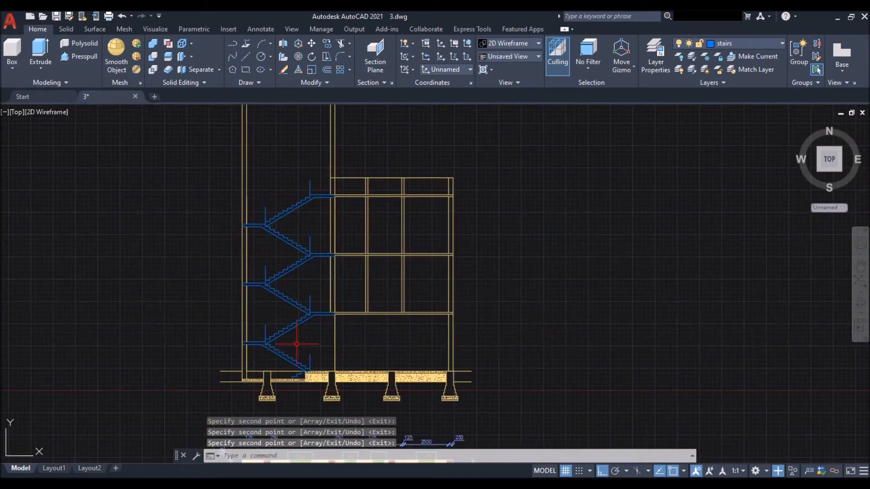
Step: Draw a handrail line through the post tops from the ground-floor post up to the second mid-landing post
text(l)
key(Return)
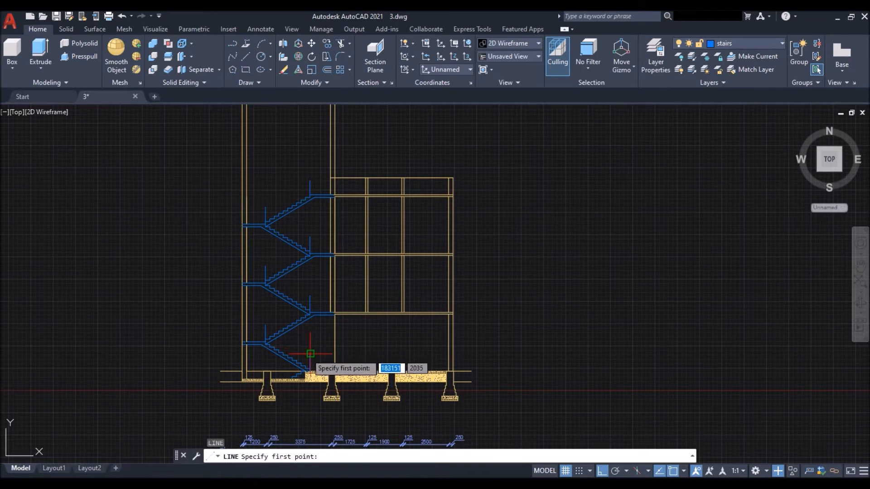
scroll(313, 356, up, 4)
click(322, 365)
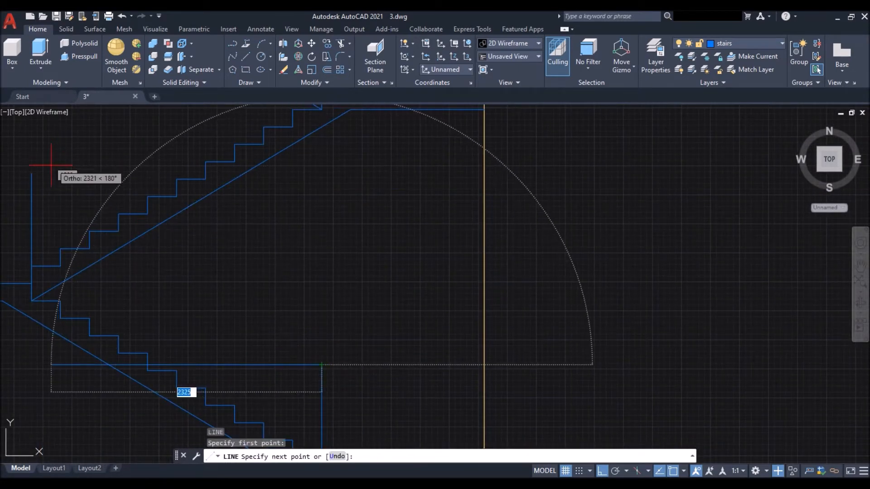
scroll(31, 173, down, 3)
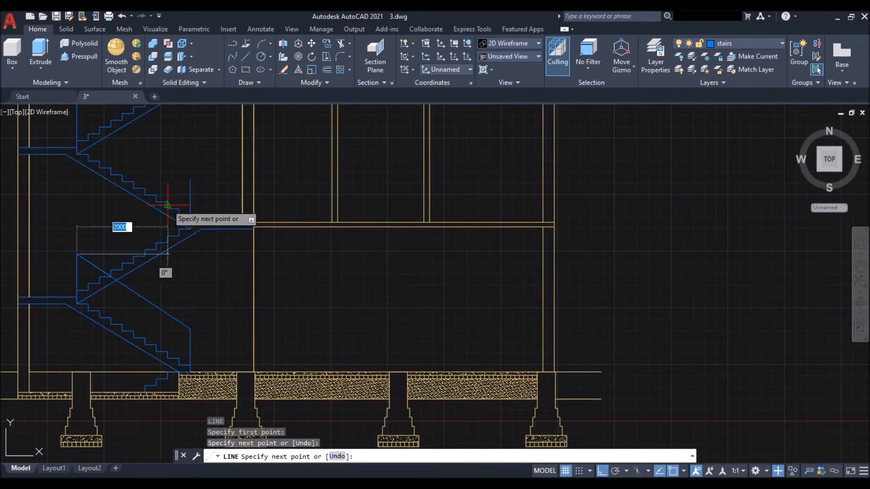
click(189, 179)
scroll(189, 179, down, 4)
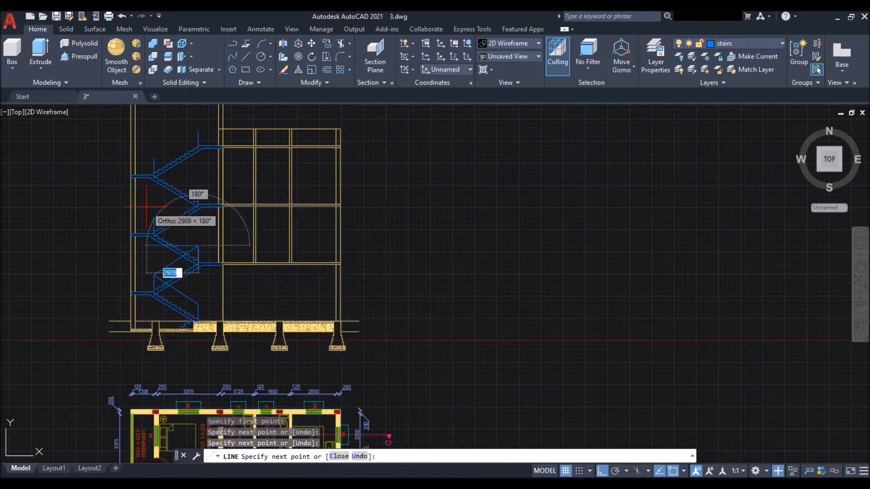
scroll(168, 213, up, 4)
click(164, 232)
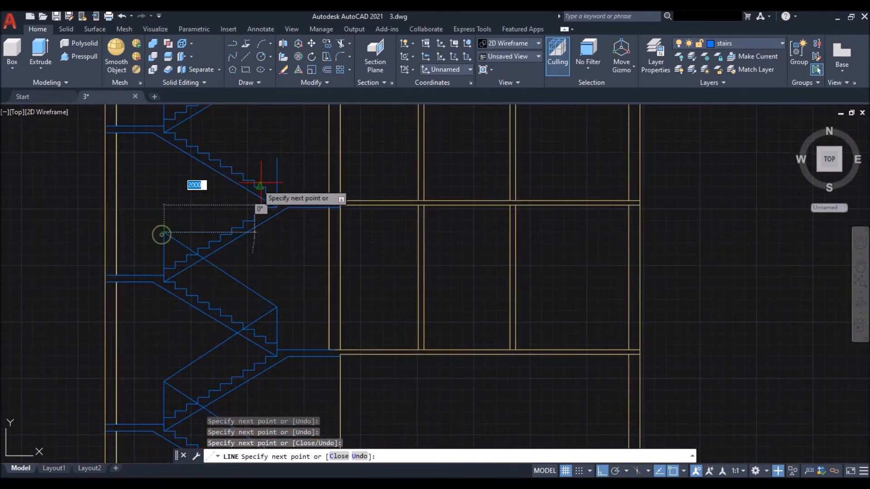
Step: Continue the handrail line through the remaining post tops to the topmost post and horizontally to the wall line
click(277, 158)
scroll(245, 229, down, 4)
scroll(225, 171, up, 4)
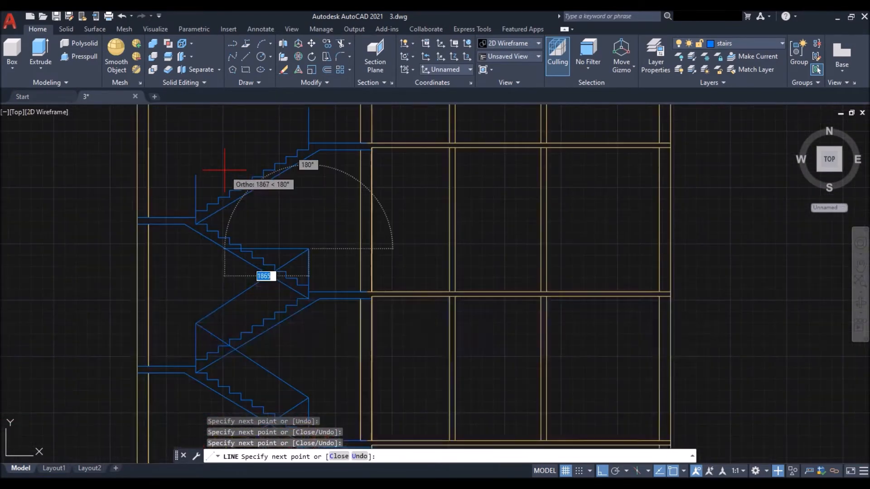
click(195, 174)
scroll(200, 236, down, 4)
scroll(246, 165, up, 4)
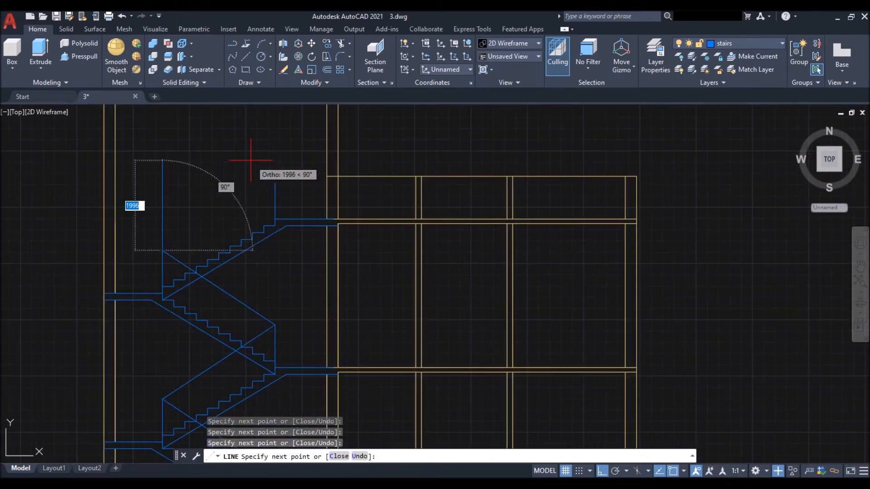
scroll(276, 185, up, 6)
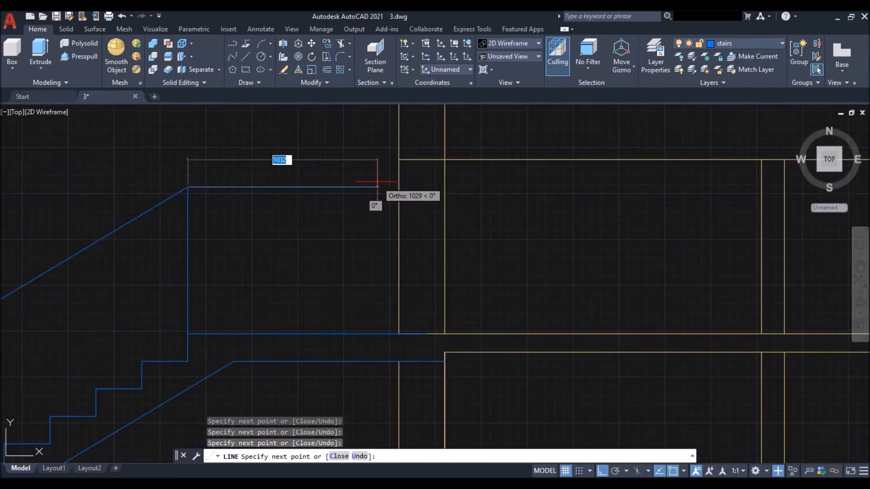
click(398, 186)
key(Return)
scroll(346, 167, down, 10)
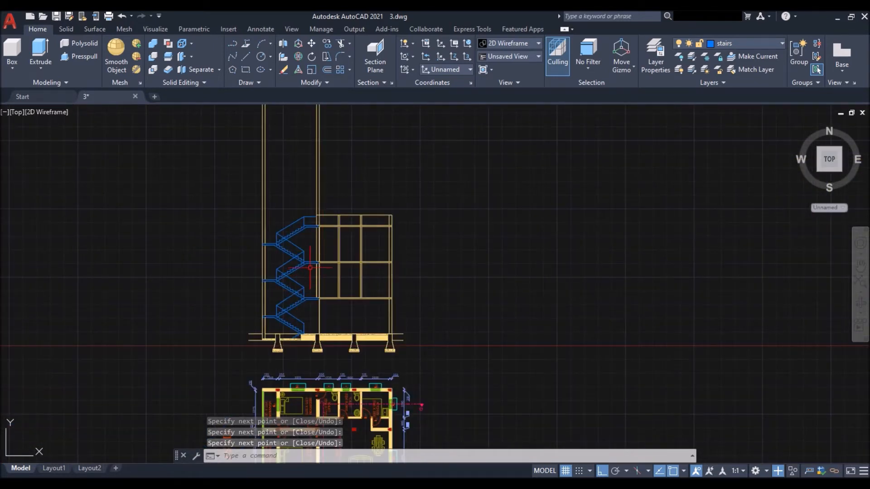
scroll(310, 267, up, 3)
scroll(313, 267, up, 2)
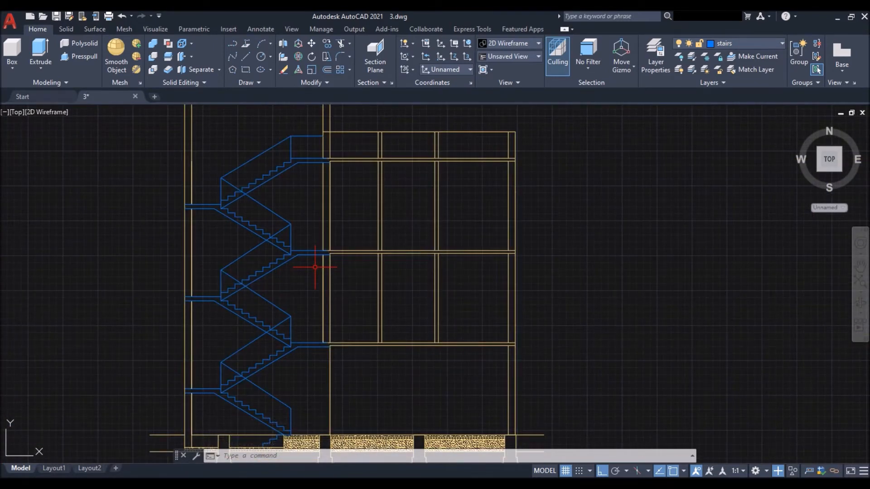
scroll(315, 267, down, 2)
scroll(260, 145, up, 2)
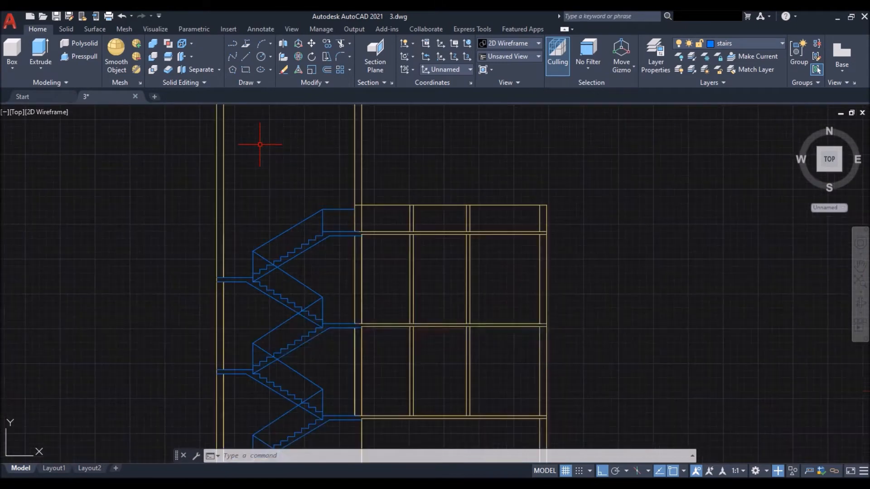
Step: Make wall the current layer and draw a horizontal line between the stair walls' outer faces, 2550 above the top floor slab
middle_drag(259, 145, 262, 136)
middle_drag(269, 171, 265, 200)
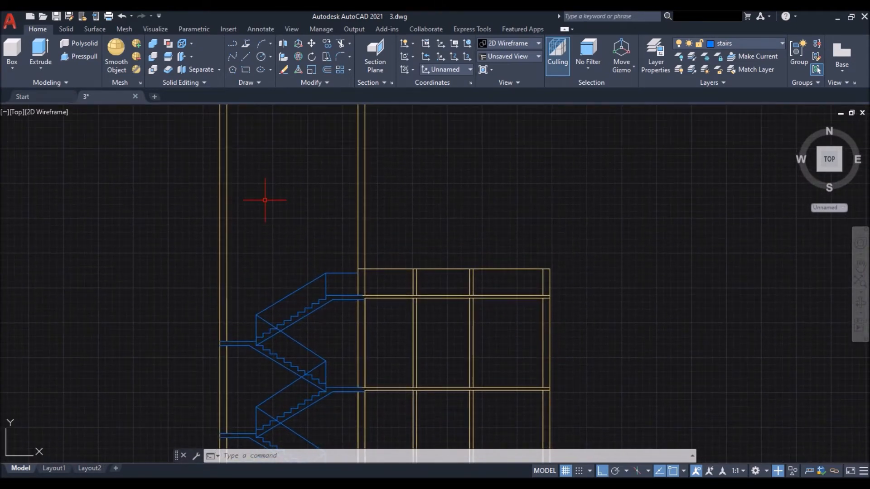
key(Return)
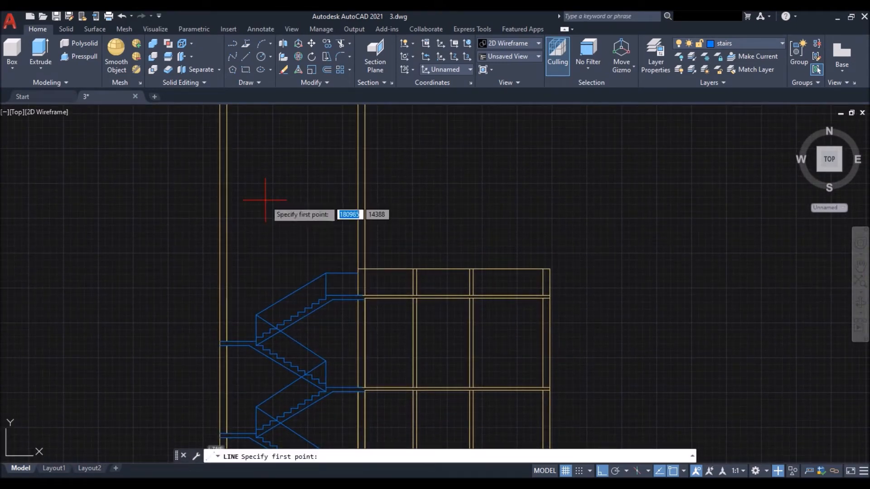
click(760, 45)
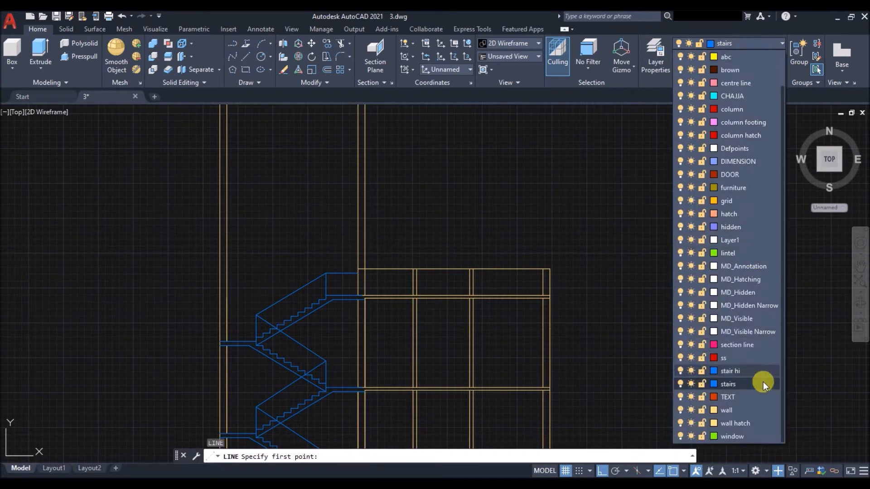
click(726, 410)
scroll(368, 278, up, 4)
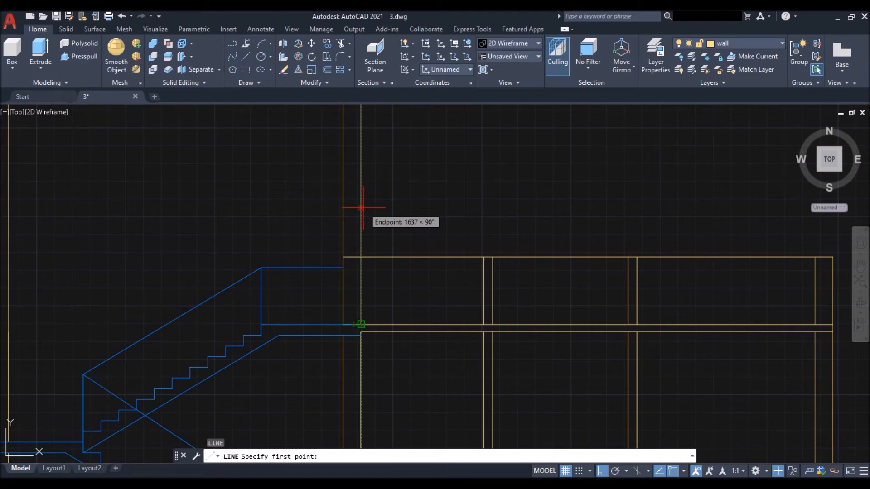
text(2550)
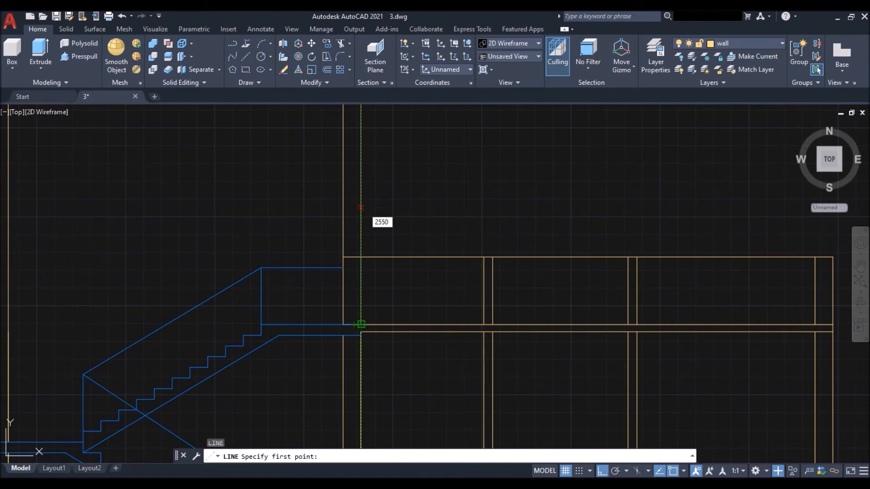
key(Return)
scroll(364, 208, down, 2)
click(130, 169)
key(Return)
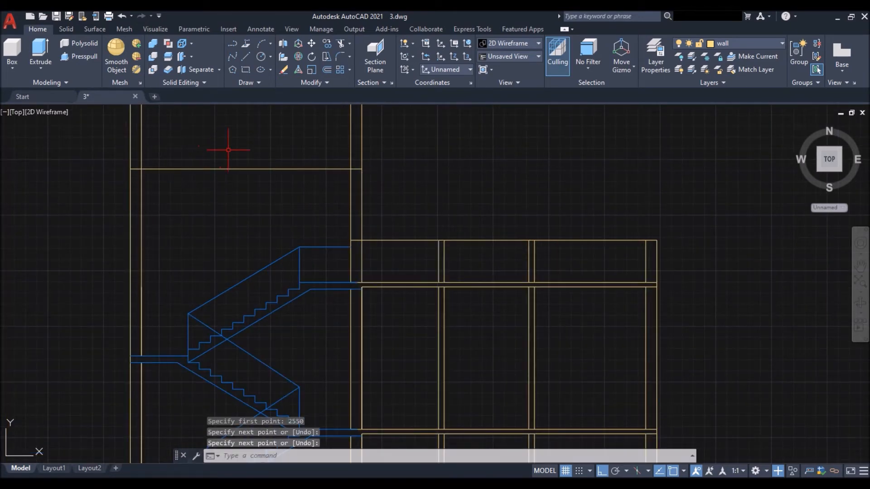
Step: Extend the new roof line with a 75-long horizontal line beyond the right-hand stair wall's outer face
scroll(291, 204, down, 2)
scroll(339, 223, up, 5)
key(Return)
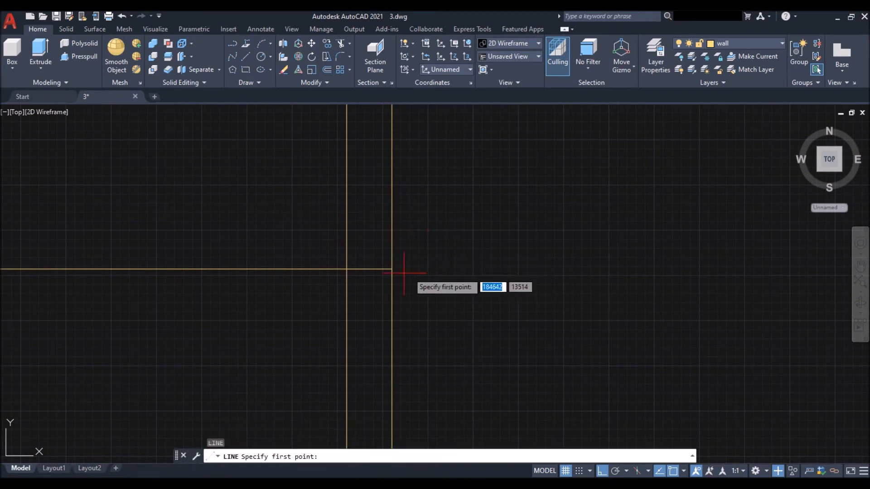
click(392, 269)
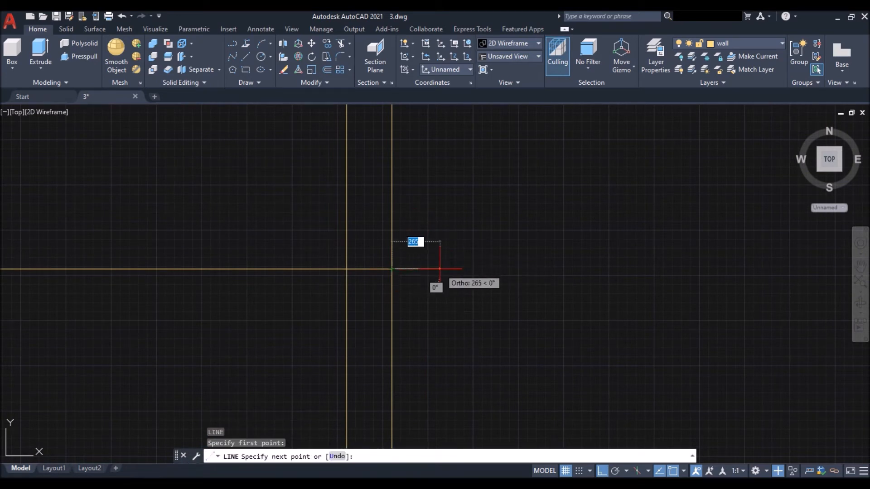
text(75)
key(Return)
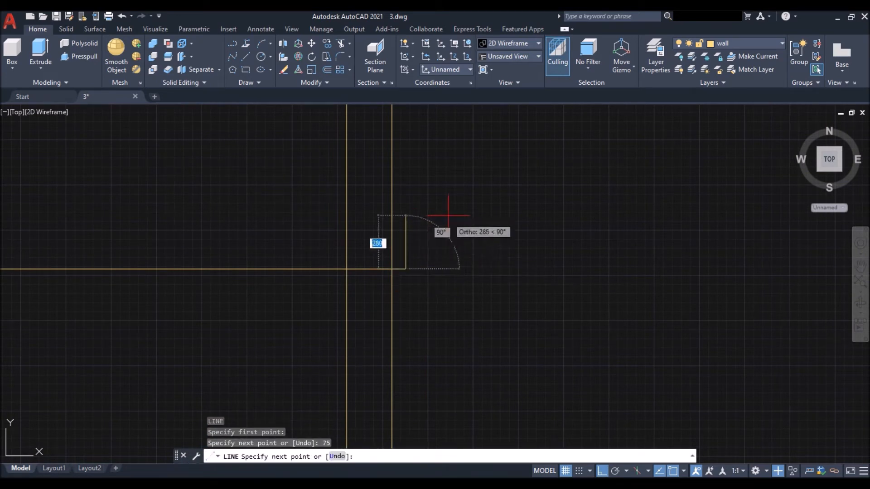
key(Return)
Step: Add a 75-long horizontal overhang line beyond the left-hand stair wall's outer face at the same roof line
scroll(454, 220, down, 3)
scroll(299, 226, up, 5)
key(Return)
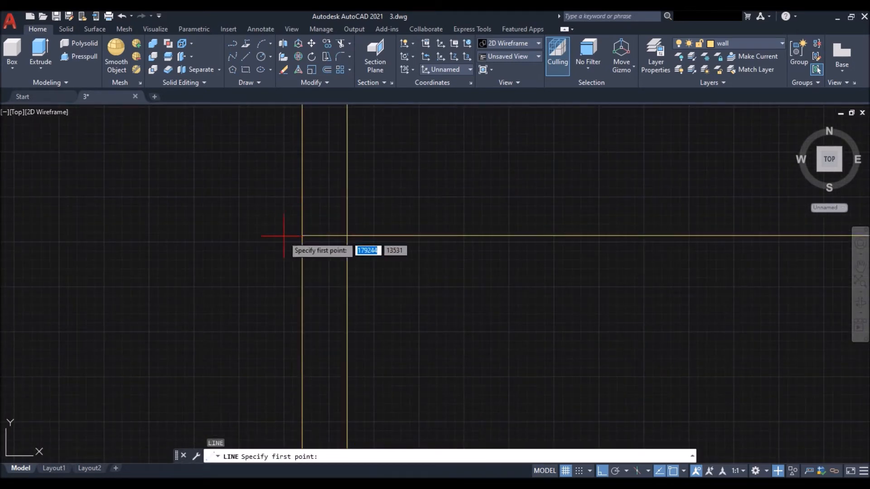
click(301, 236)
key(Return)
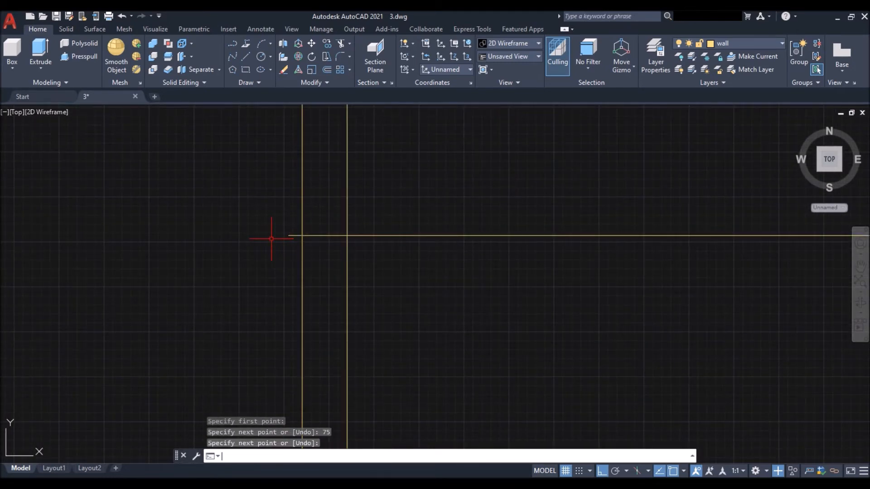
key(Return)
scroll(213, 259, down, 5)
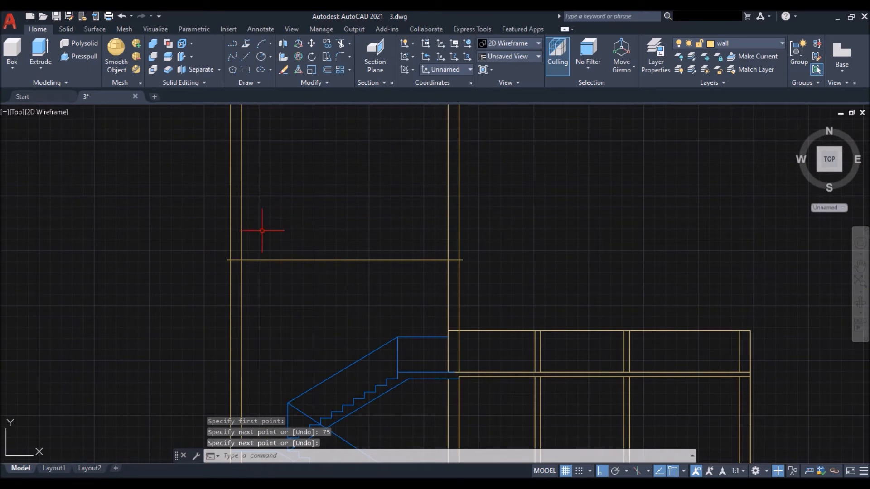
Step: Draw the roof's upper line between the walls' inner faces, 300 above the lower line, and slope it down to the right-hand overhang end
key(Return)
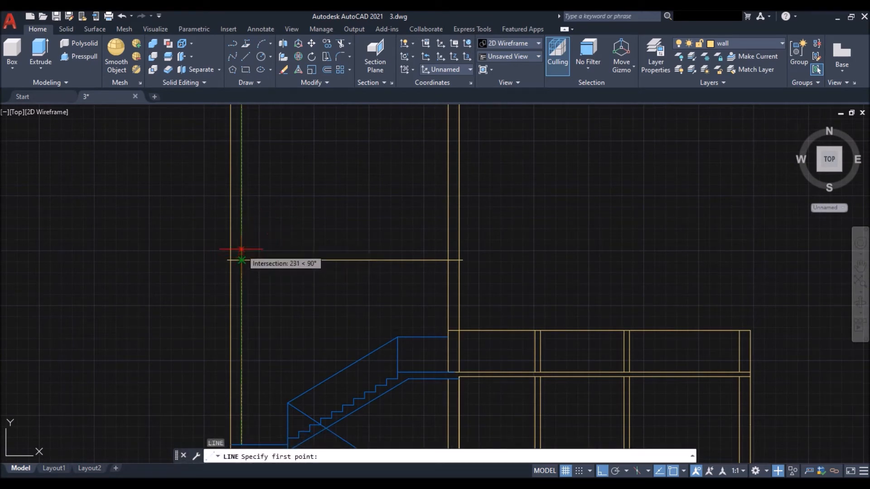
text(300)
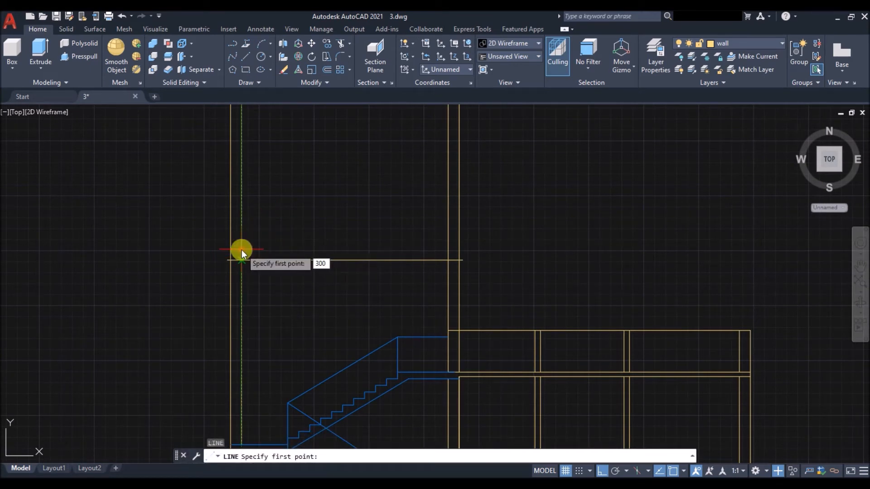
key(Return)
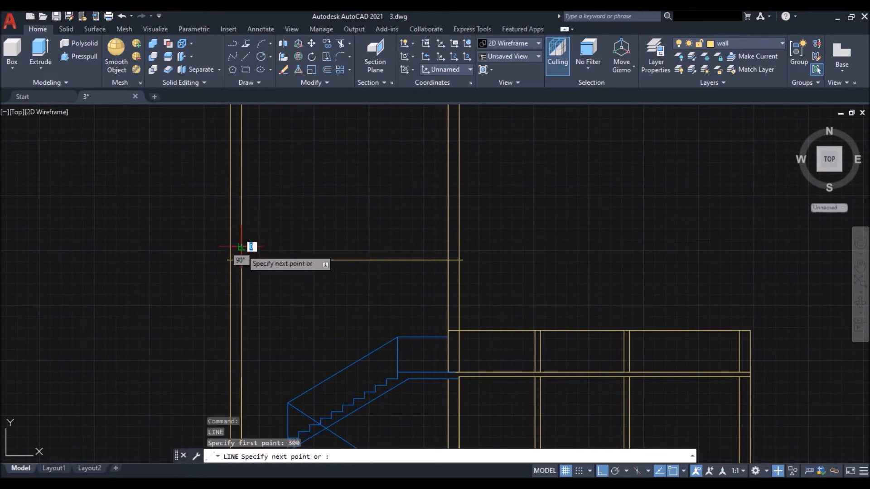
click(448, 246)
scroll(455, 254, up, 5)
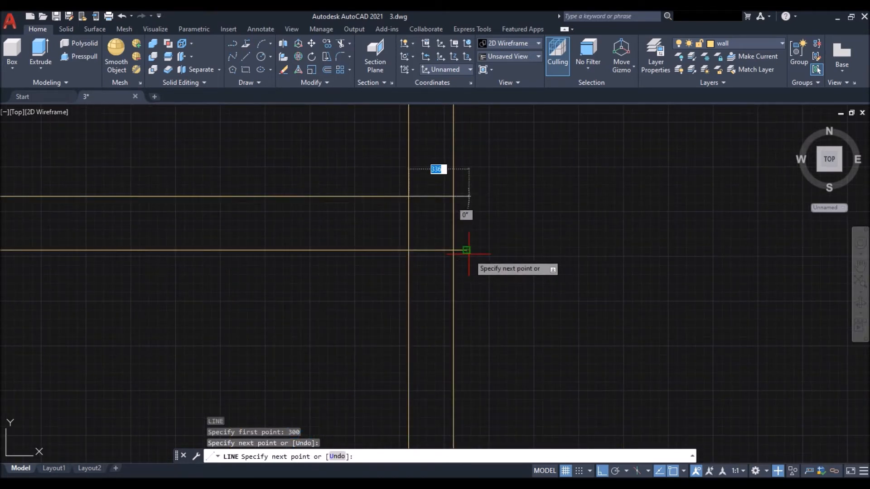
click(467, 250)
key(Return)
Step: Close the roof outline with a sloping line from the upper line's left end to the left-hand overhang end
scroll(404, 190, down, 2)
scroll(291, 200, down, 3)
scroll(291, 200, up, 5)
key(space)
click(288, 169)
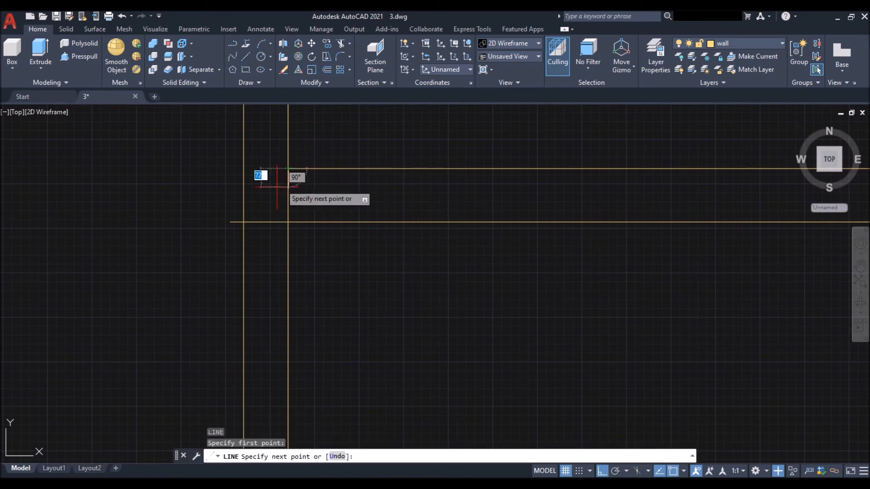
click(231, 222)
key(Return)
scroll(74, 243, down, 3)
scroll(74, 256, down, 1)
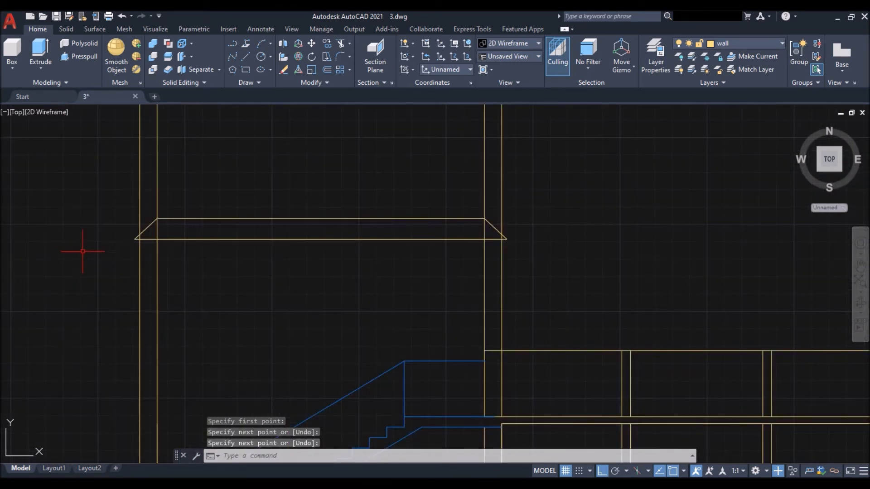
Step: Trim the stair wall lines above the roof, using the whole roof outline as cutting edges
text(TR)
key(Return)
click(266, 457)
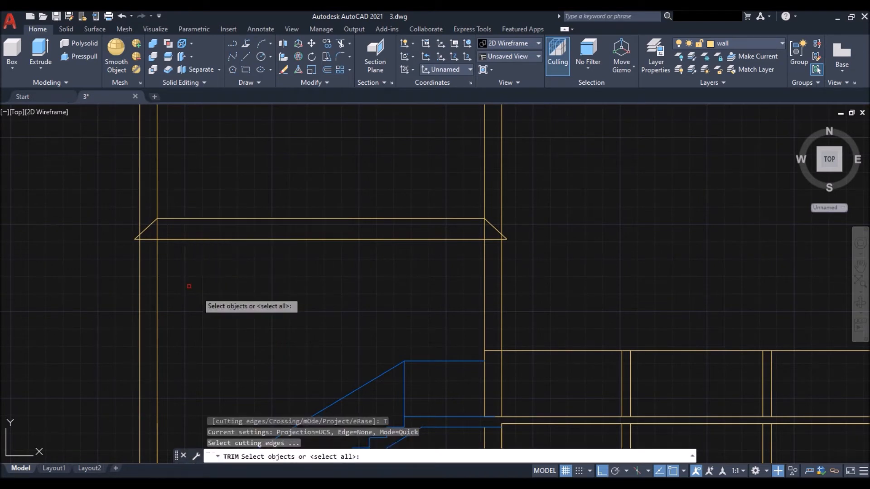
click(98, 178)
click(599, 252)
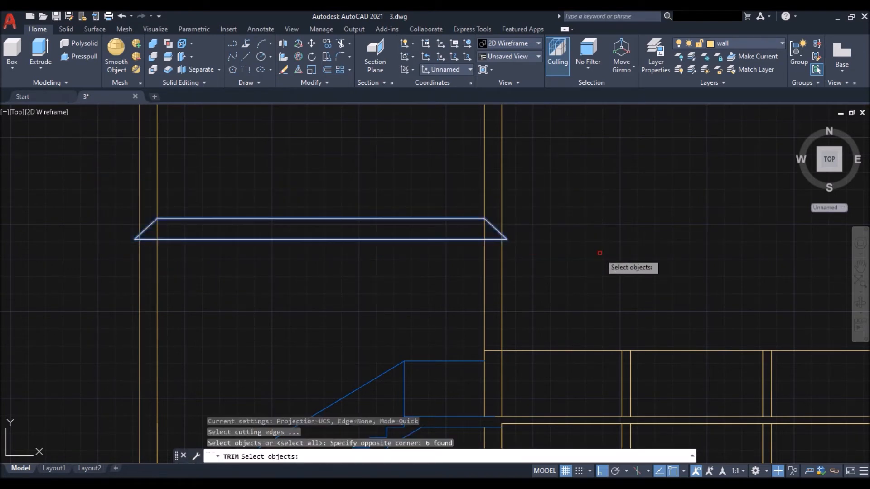
key(Return)
click(563, 126)
click(68, 172)
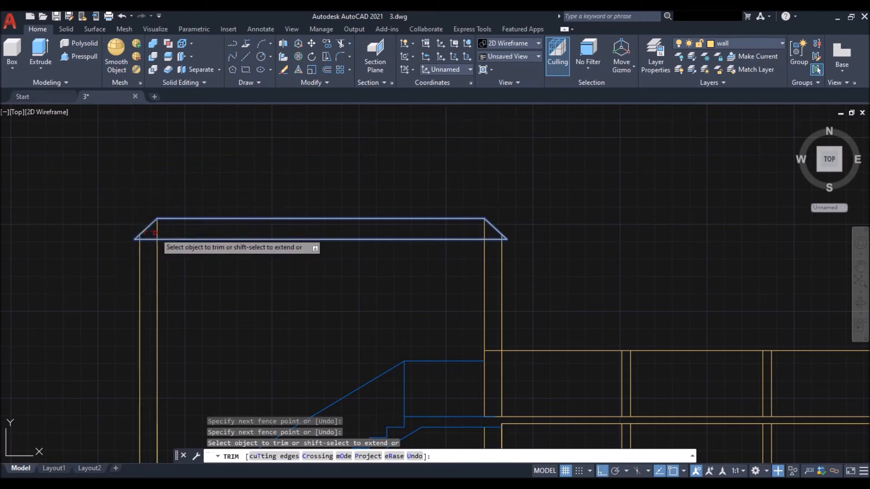
Step: Trim the remaining wall line pieces inside the roof outline at both stair walls
scroll(156, 233, up, 2)
click(158, 231)
scroll(132, 238, up, 4)
click(115, 243)
scroll(132, 230, down, 6)
scroll(358, 231, up, 3)
scroll(390, 228, up, 5)
click(470, 257)
scroll(469, 256, down, 2)
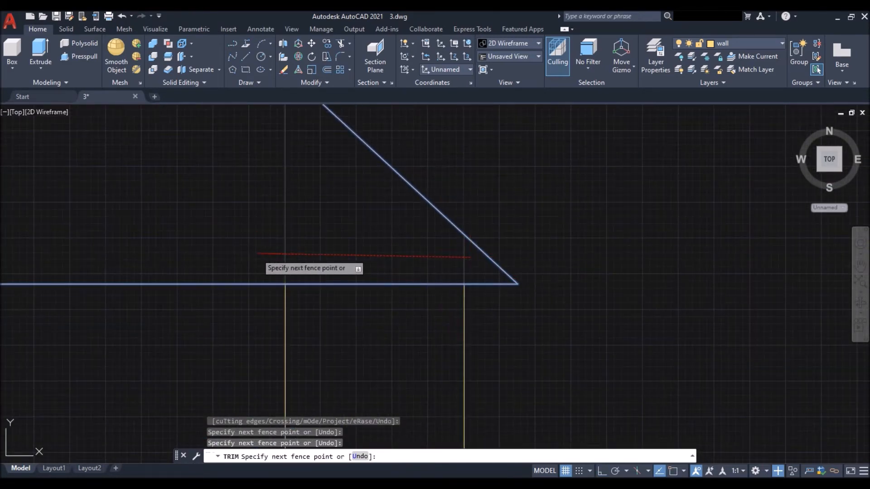
click(258, 253)
key(Return)
scroll(408, 218, down, 10)
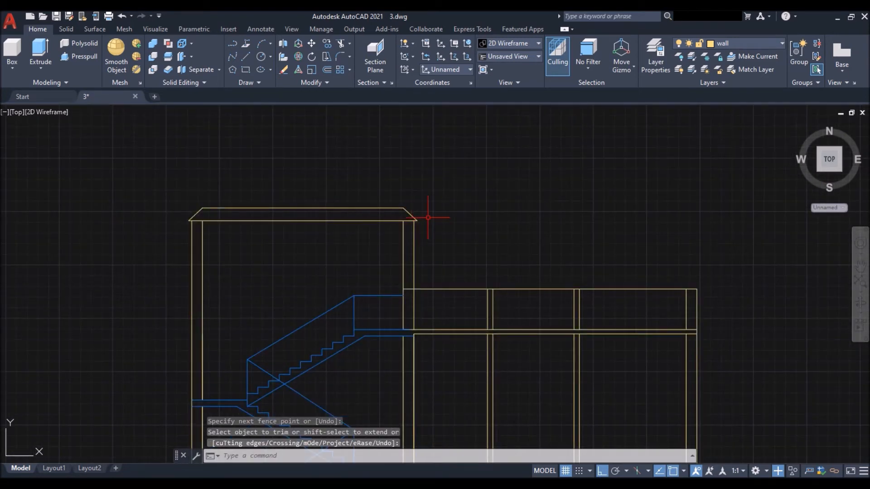
Step: Join all lines of the stair roof outline into a single polyline
scroll(428, 217, up, 2)
click(23, 179)
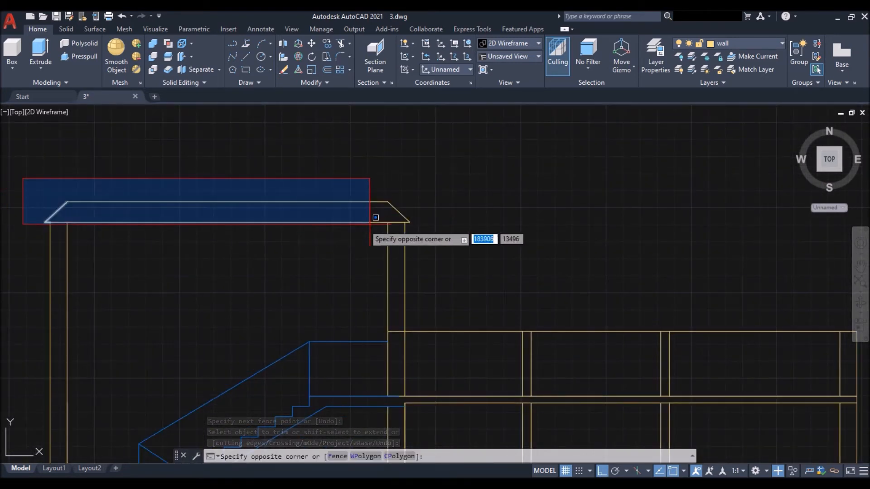
click(461, 235)
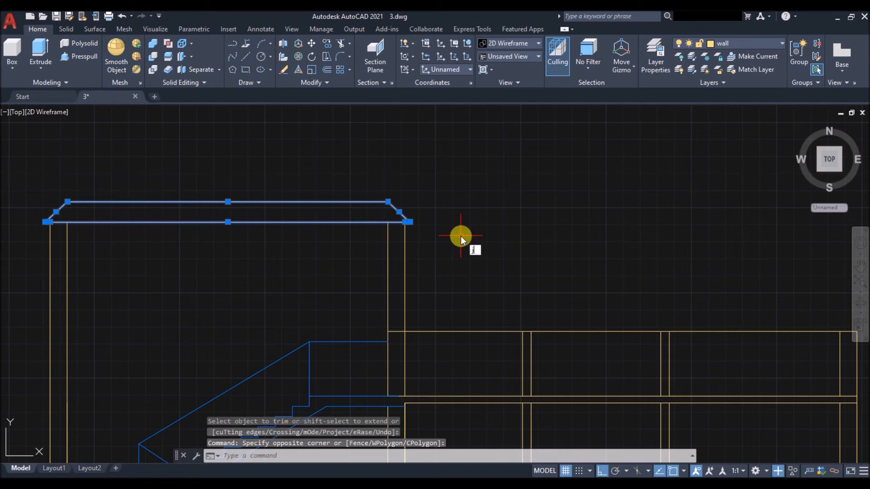
key(Return)
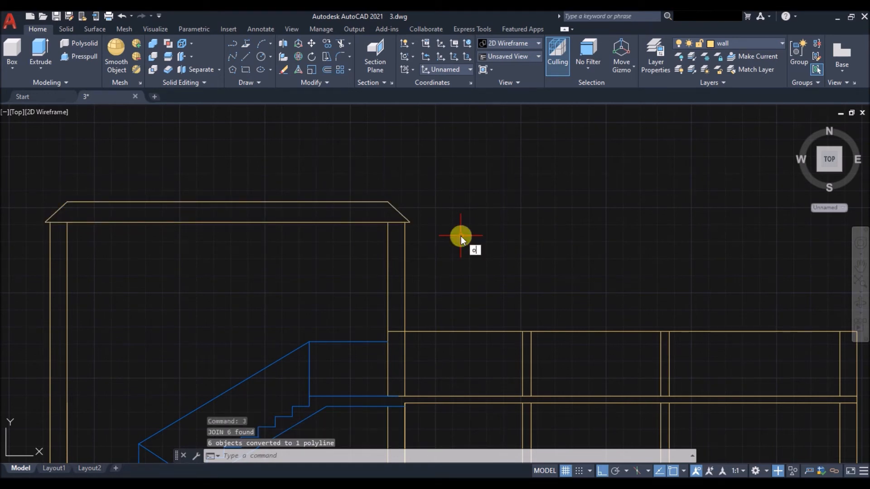
Step: Offset the roof outline 75 inward
key(Return)
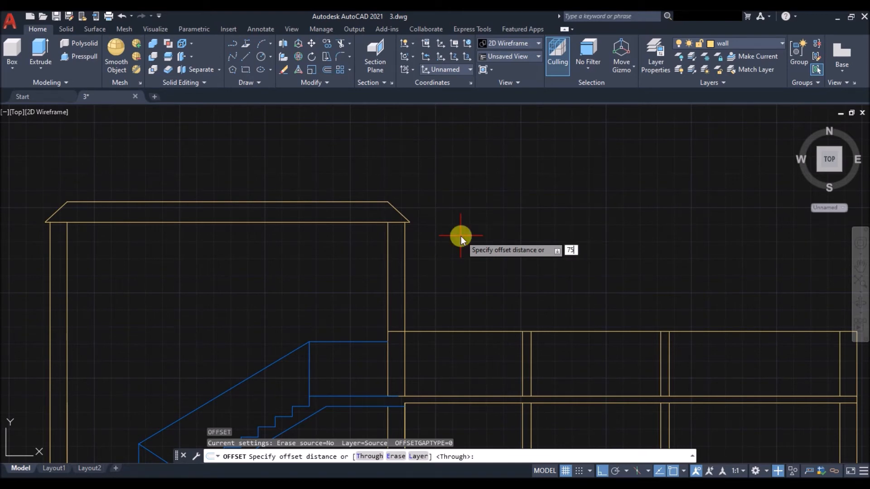
key(Return)
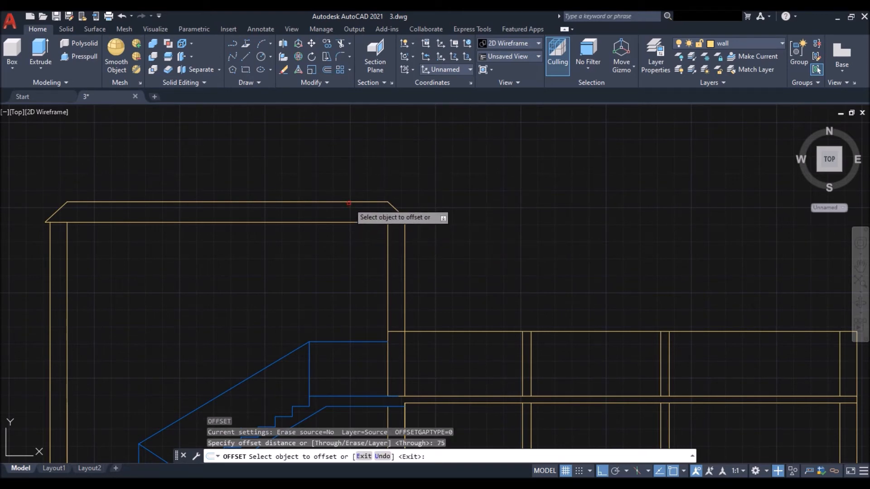
click(349, 203)
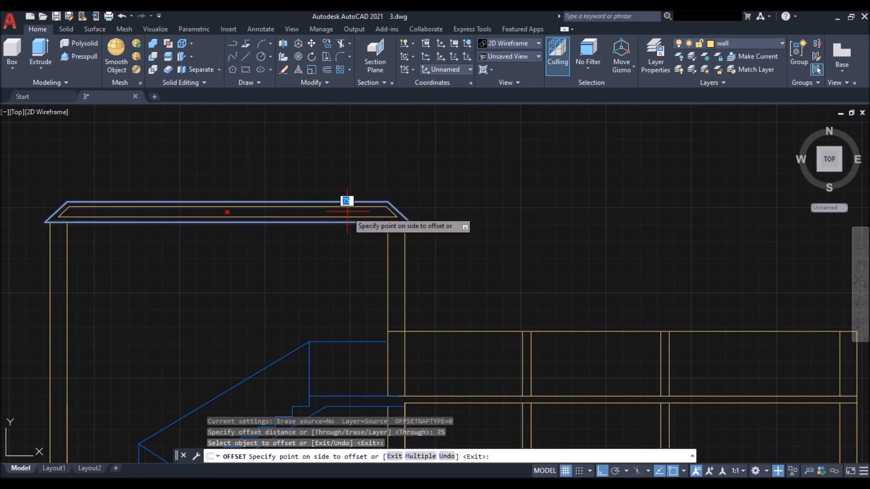
click(347, 211)
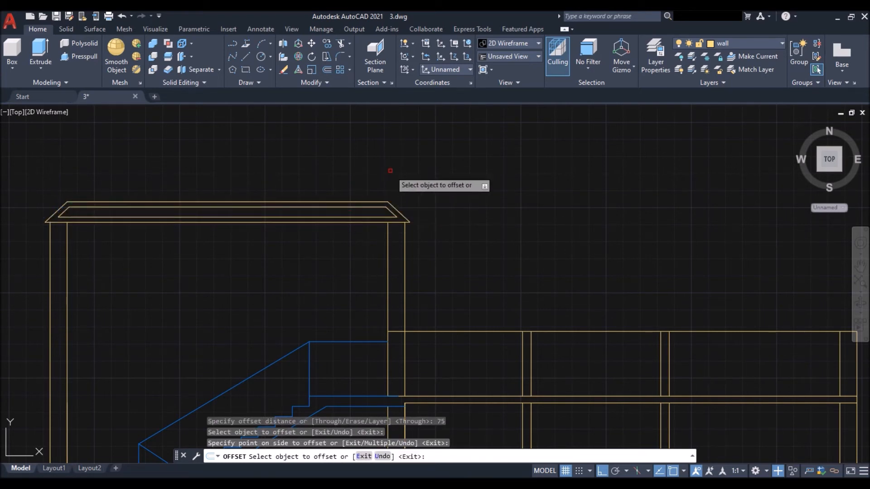
key(Return)
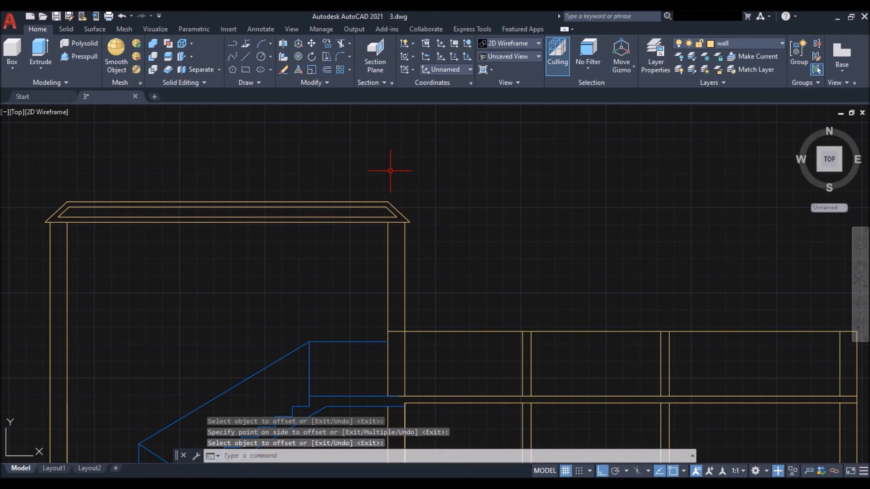
Step: Draw a vertical line from the left-hand wall's inner face at the roof underside up to the inner roof outline
text(l)
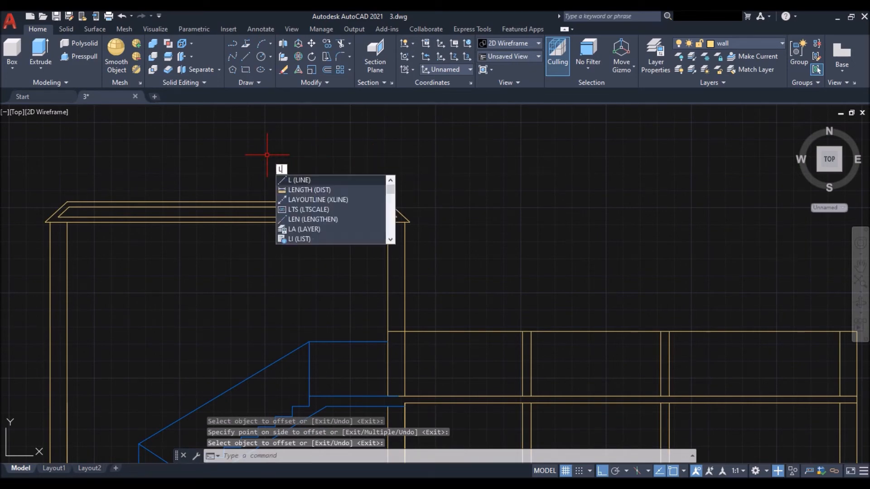
key(Return)
scroll(50, 222, up, 8)
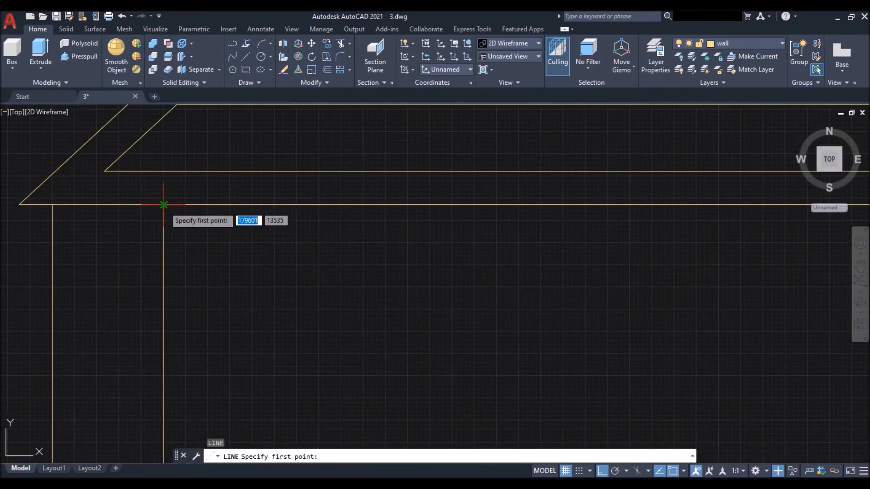
click(164, 171)
key(Return)
scroll(145, 242, down, 8)
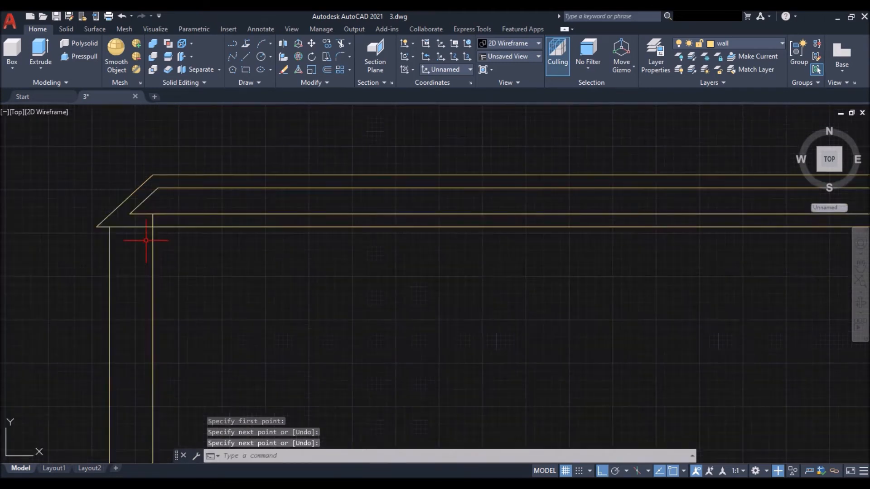
Step: Draw a vertical line from the right-hand stair wall's inner face at the roof underside up to the inner roof outline
scroll(485, 234, up, 8)
key(Return)
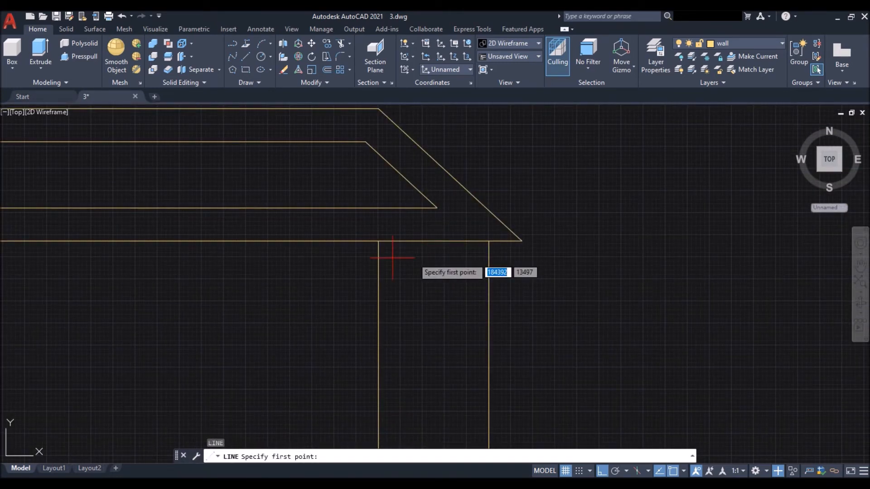
click(378, 241)
click(379, 208)
key(Return)
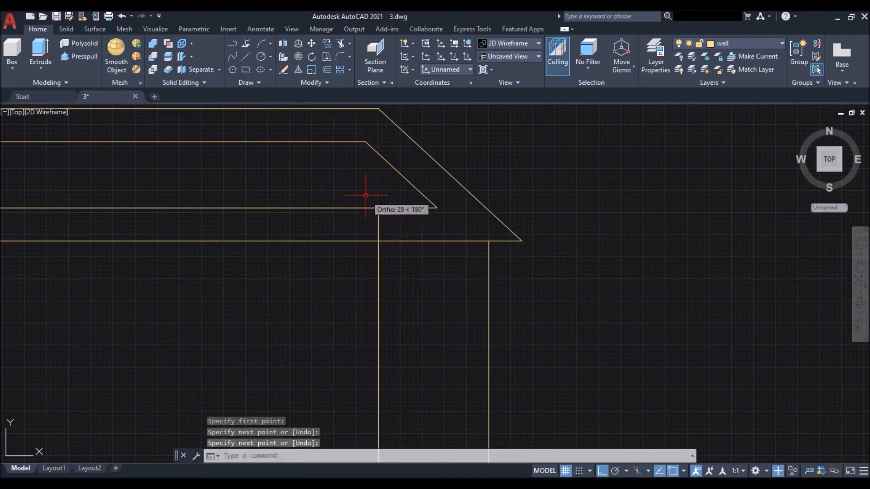
Step: Try to trim the two lower horizontal roof outline lines between the stair walls, and undo the trim
text(tr)
key(Return)
click(368, 200)
click(300, 258)
key(Return)
scroll(366, 229, up, 2)
scroll(366, 228, down, 5)
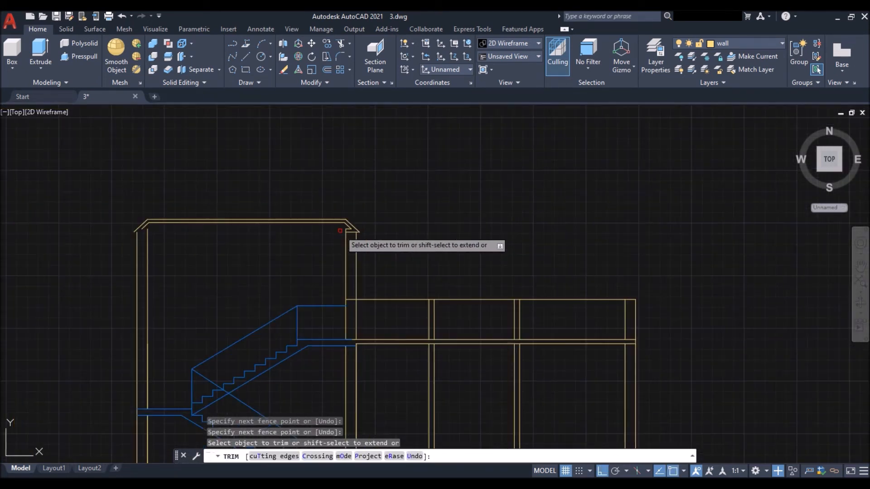
key(Return)
key(ctrl+z)
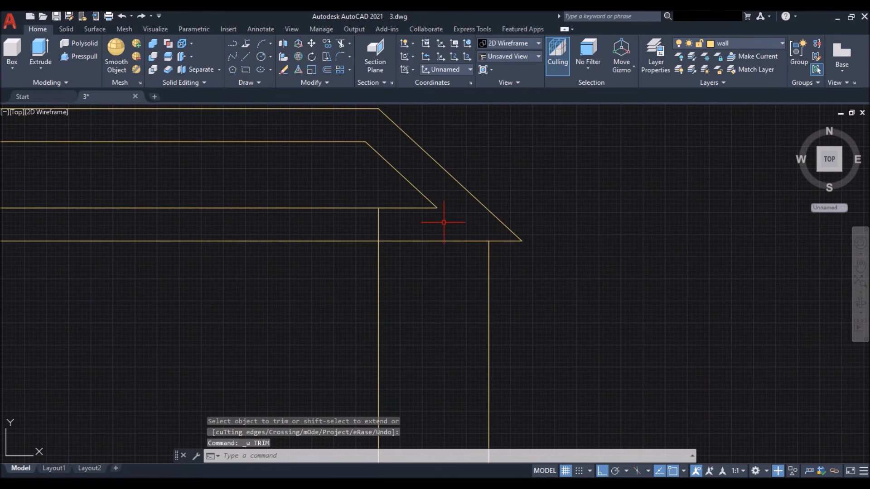
Step: Trim the lower edges of the inner and outer roof outlines between the two stair walls
text(tr)
key(Return)
scroll(562, 225, down, 5)
scroll(247, 226, up, 5)
click(213, 208)
click(192, 228)
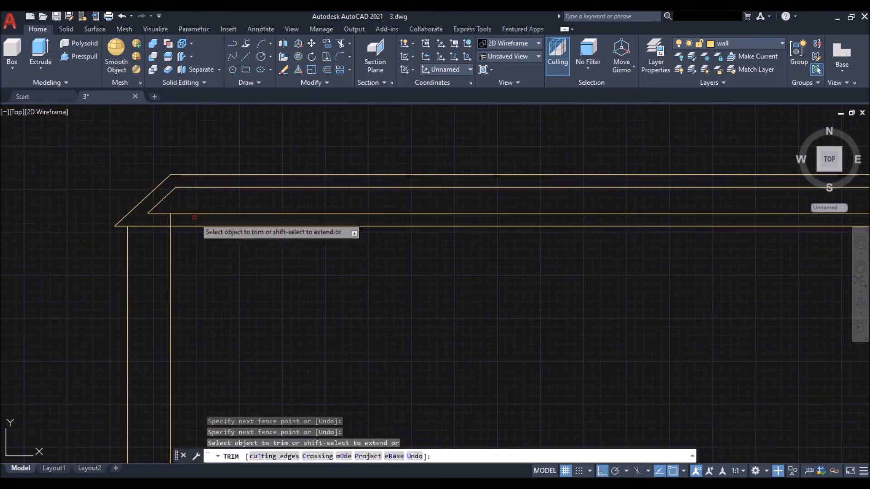
click(195, 213)
scroll(195, 225, down, 4)
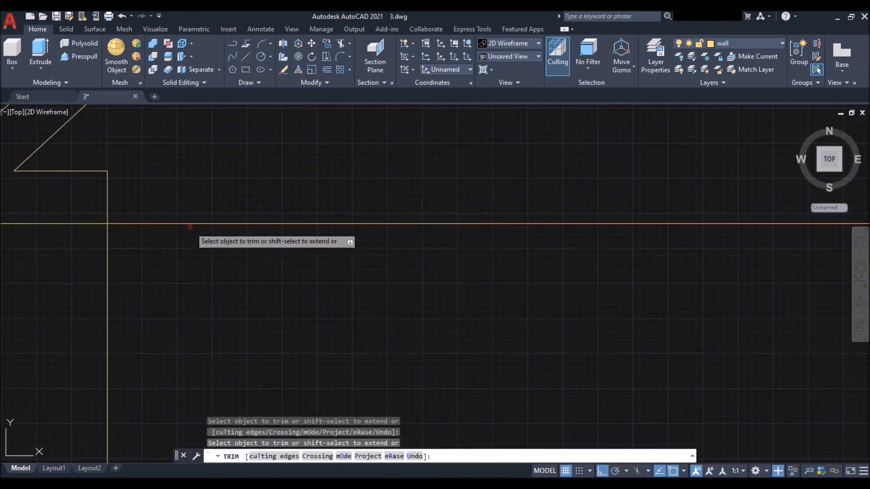
click(612, 231)
key(Return)
Step: Draw a short horizontal line from the right-hand stair wall's inner top end to the lower end of the inner roof slope
scroll(647, 221, up, 2)
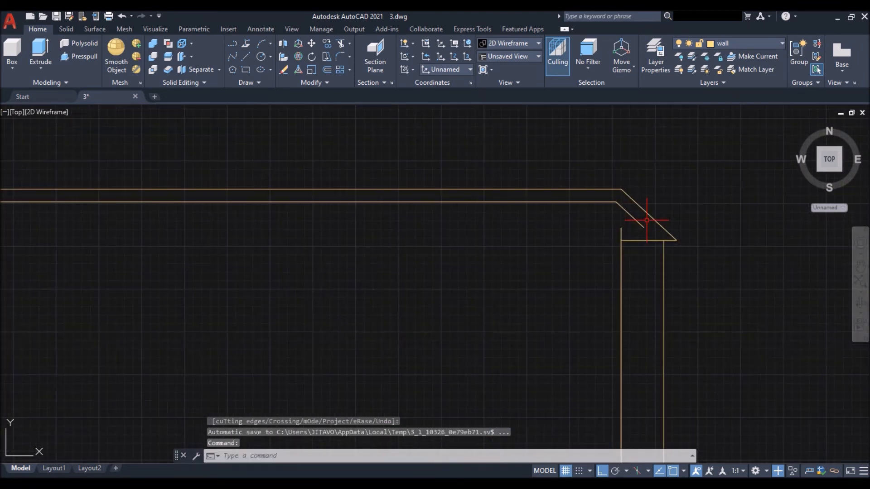
text(l)
key(Return)
click(621, 228)
click(644, 228)
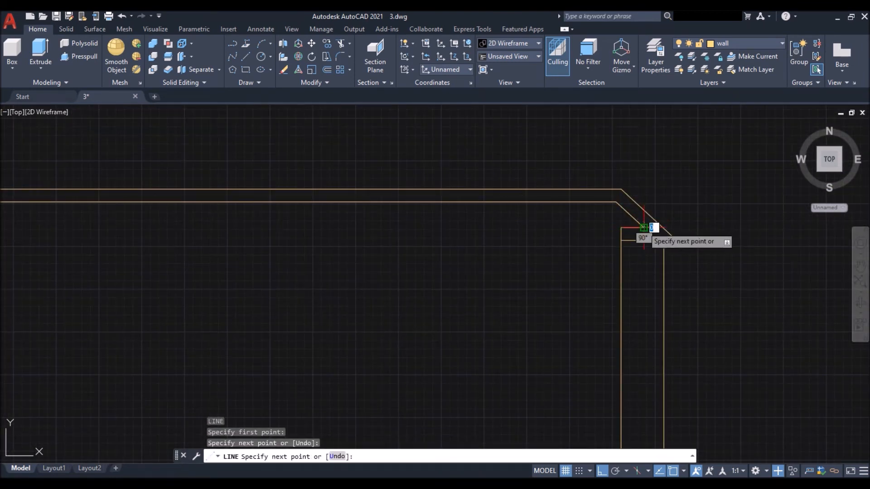
key(Return)
Step: Erase the five vertical wall lines inside the parapet band above the top slab
scroll(434, 206, down, 2)
scroll(346, 223, down, 6)
scroll(502, 233, down, 1)
scroll(466, 241, up, 3)
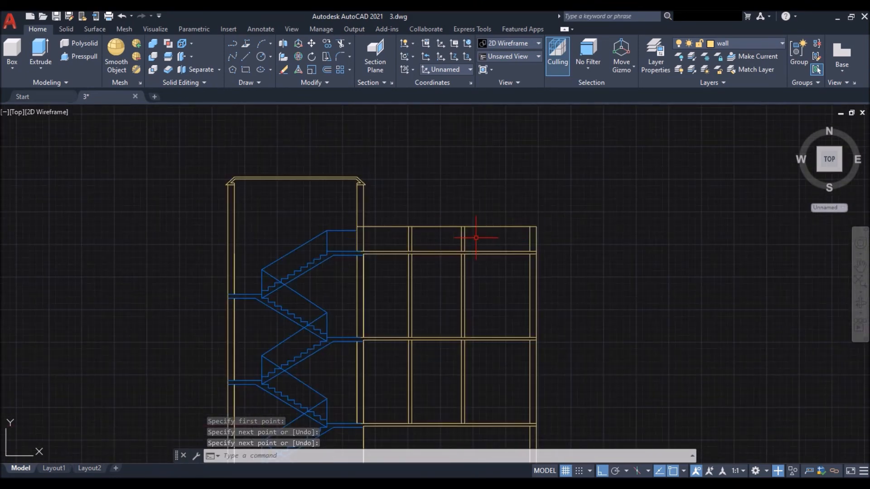
scroll(374, 235, down, 2)
scroll(362, 234, up, 2)
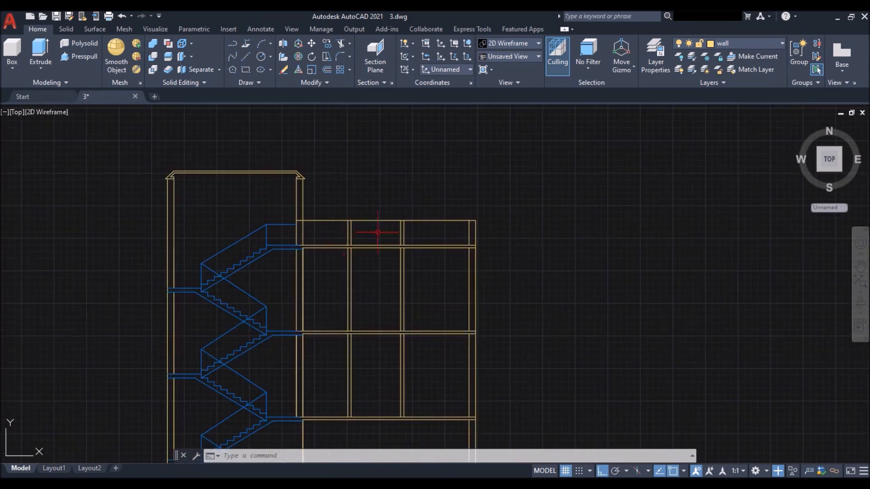
scroll(425, 206, up, 6)
click(612, 235)
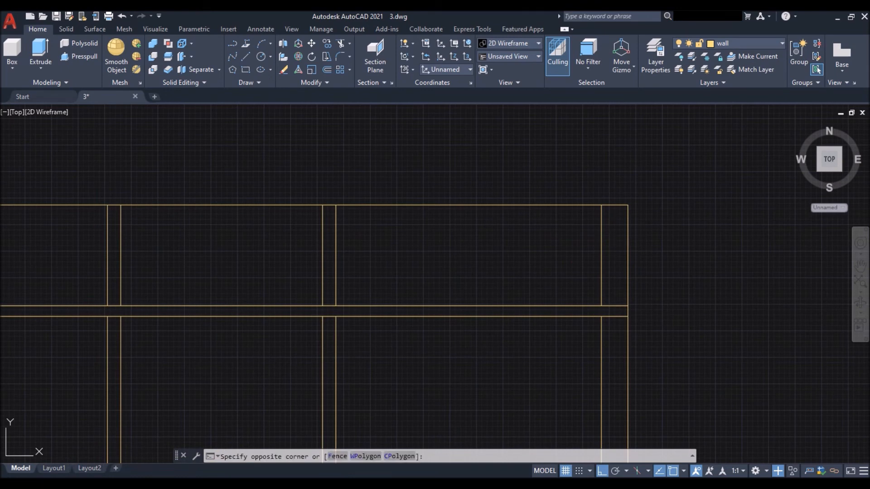
click(81, 266)
scroll(260, 224, down, 6)
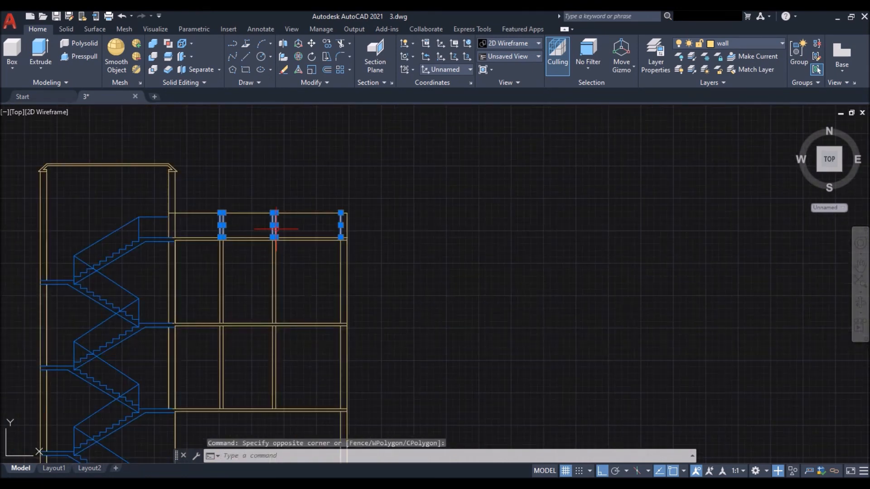
key(Delete)
Step: Examine the column and wall positions around the toilets and kitchen in the floor plan against the section above
scroll(285, 214, down, 5)
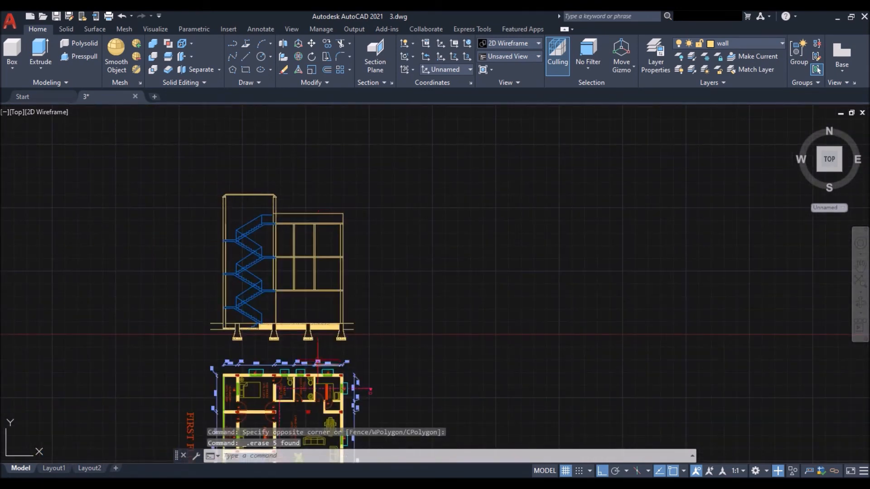
scroll(364, 267, up, 7)
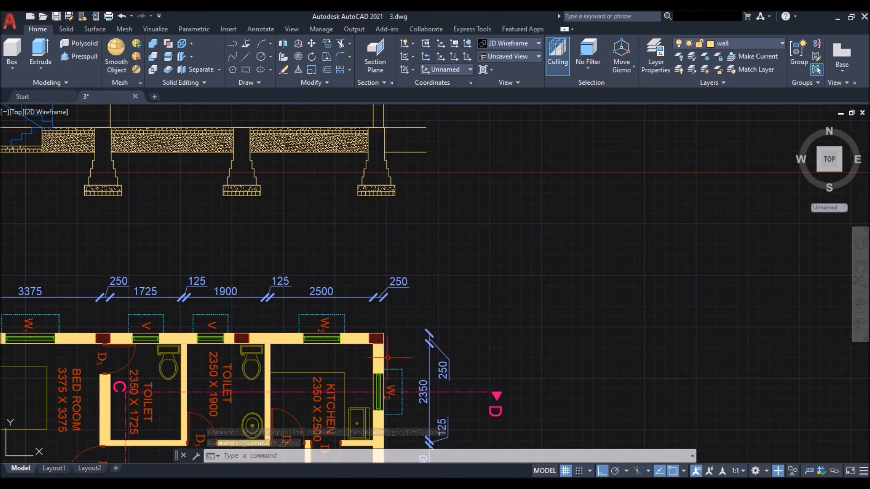
scroll(364, 267, down, 1)
scroll(364, 266, down, 3)
scroll(340, 179, up, 5)
scroll(340, 181, down, 4)
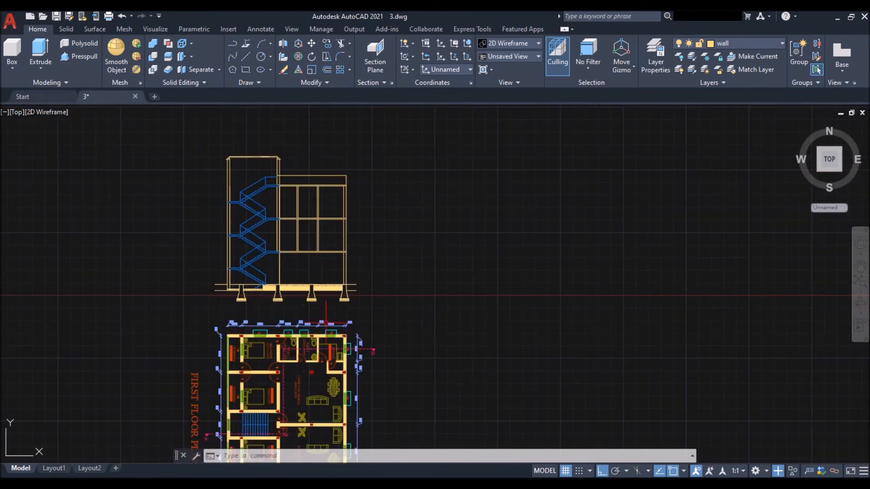
scroll(339, 345, up, 4)
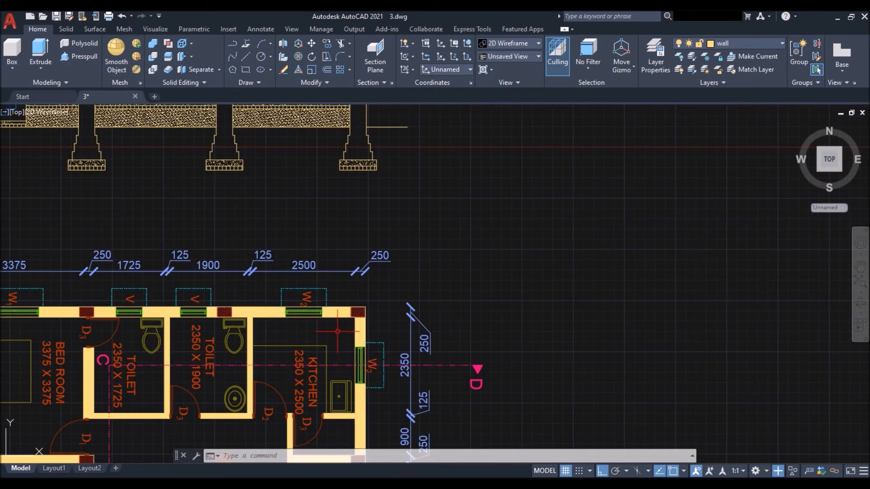
scroll(382, 331, down, 4)
Step: Offset the parapet's right-hand outer edge 75 inward
scroll(373, 240, up, 8)
text(o)
key(Return)
key(Return)
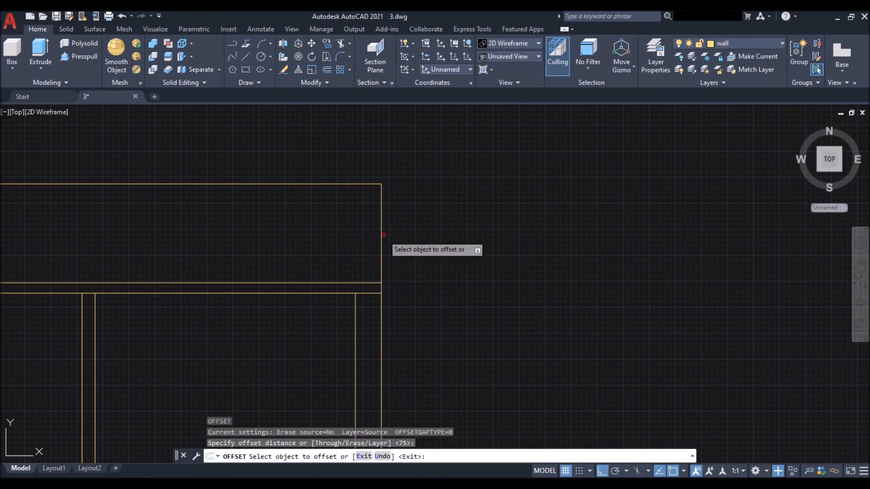
click(382, 235)
click(365, 238)
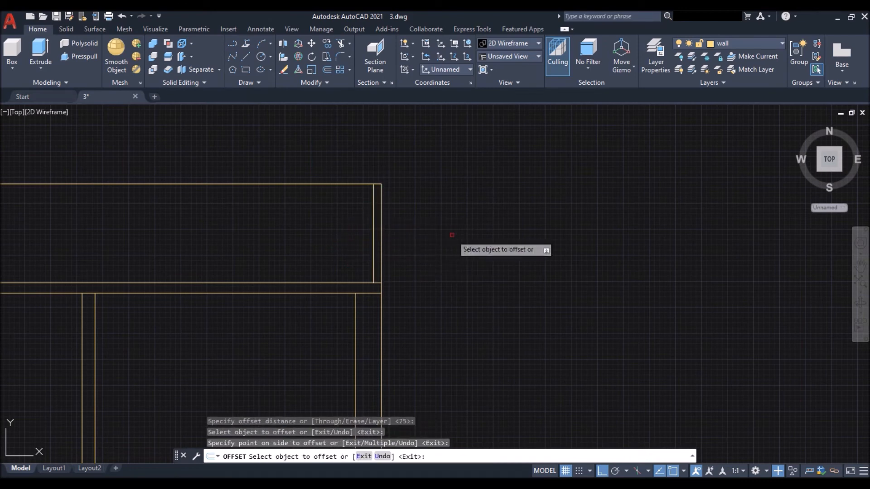
key(Return)
Step: Draw vertical construction lines through both edges of the plan's column near the wall between toilet and kitchen
scroll(404, 159, down, 5)
scroll(380, 323, up, 5)
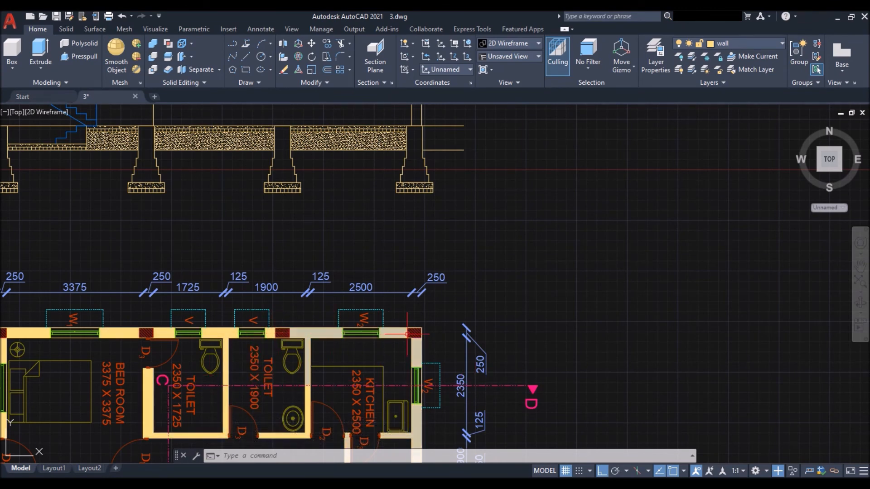
scroll(407, 335, up, 4)
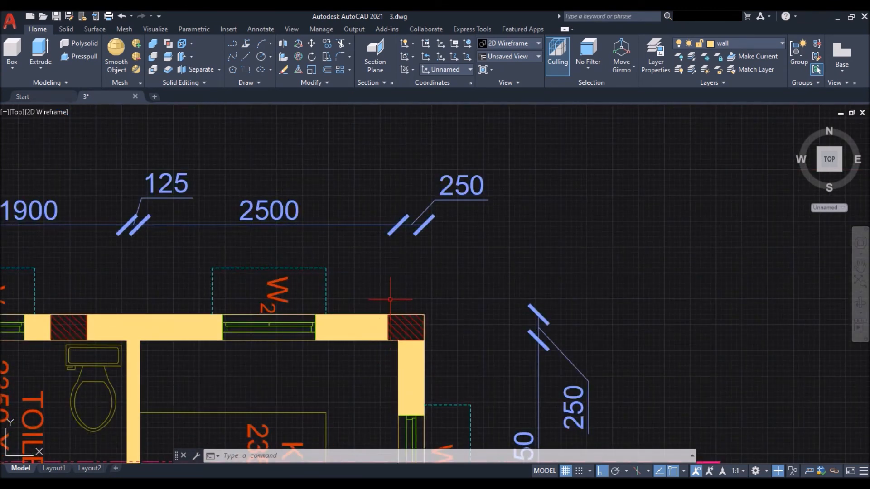
scroll(146, 331, down, 4)
scroll(112, 335, up, 4)
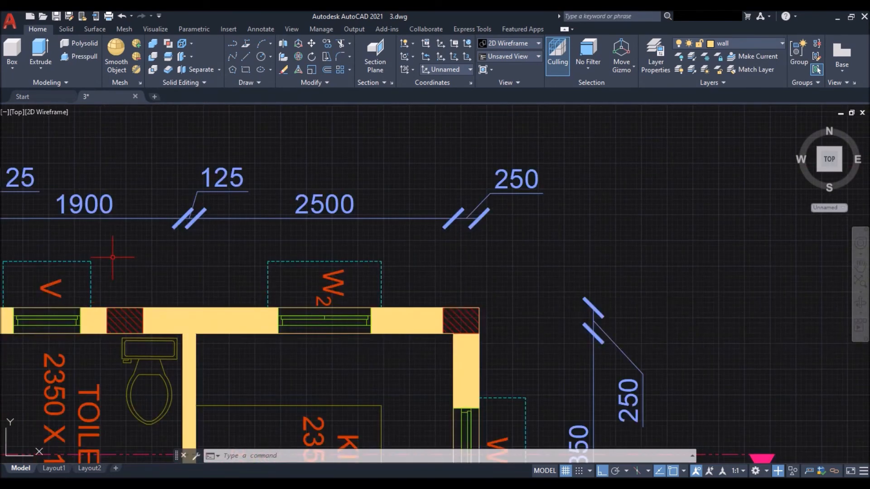
text(l)
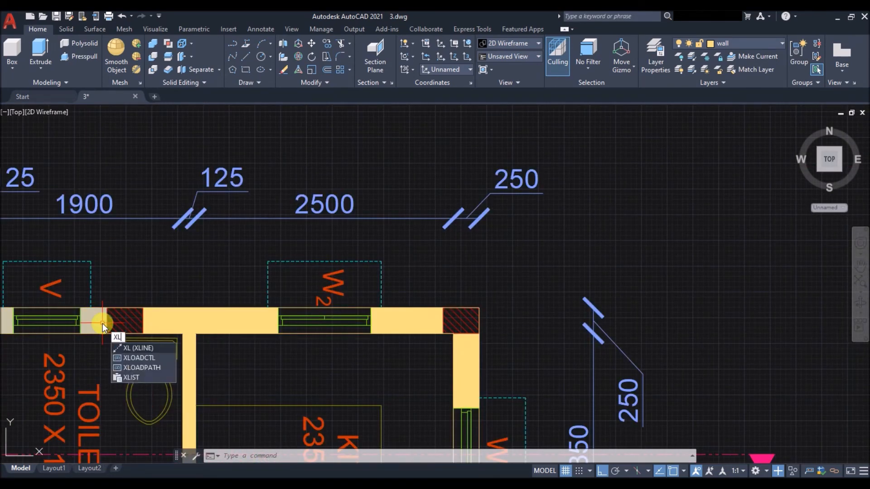
key(Return)
click(107, 309)
click(108, 263)
key(Return)
key(Return)
click(143, 308)
click(141, 289)
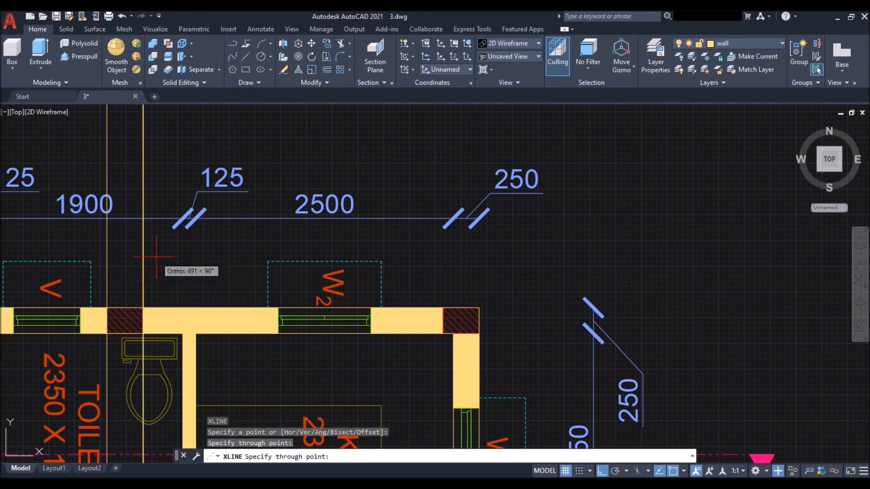
key(Return)
Step: Draw a vertical construction line through the inner edge of the corner column beside the kitchen in the plan
key(Return)
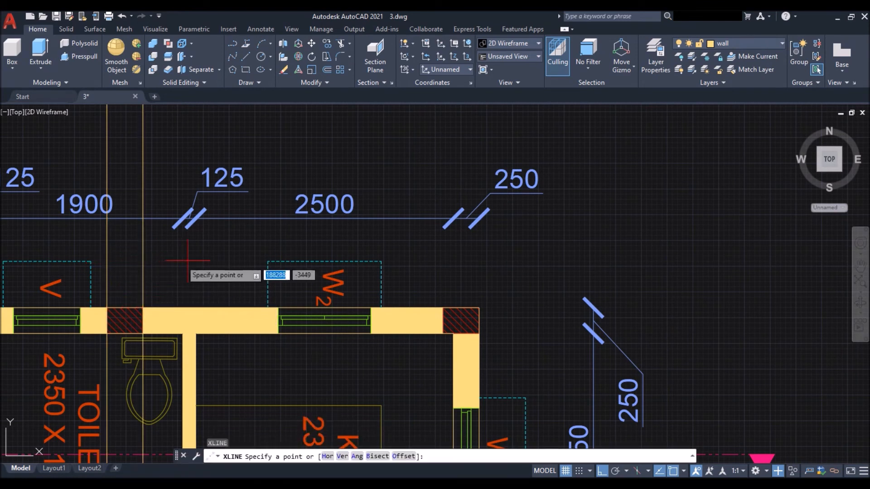
click(439, 308)
click(443, 274)
key(Return)
Step: Trim the three construction lines above and below the parapet, using its top edge and the slab's top line as cutting edges
scroll(402, 376, down, 10)
scroll(404, 213, up, 6)
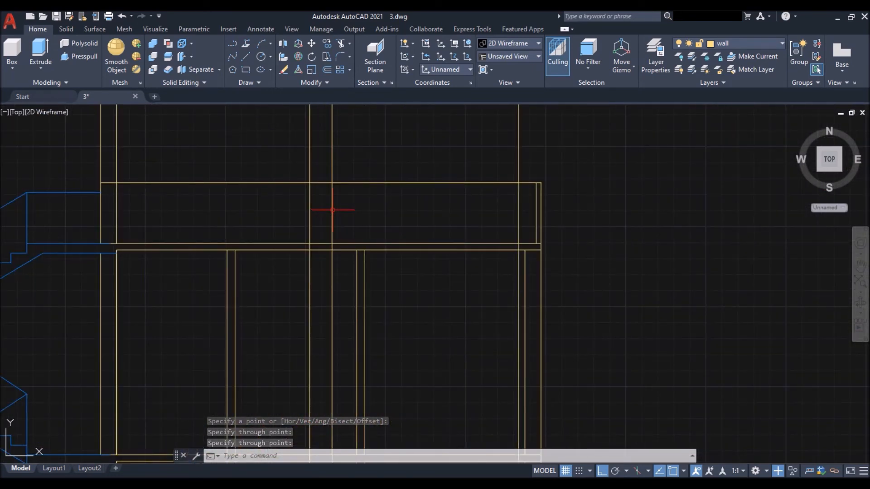
text(tr)
key(Return)
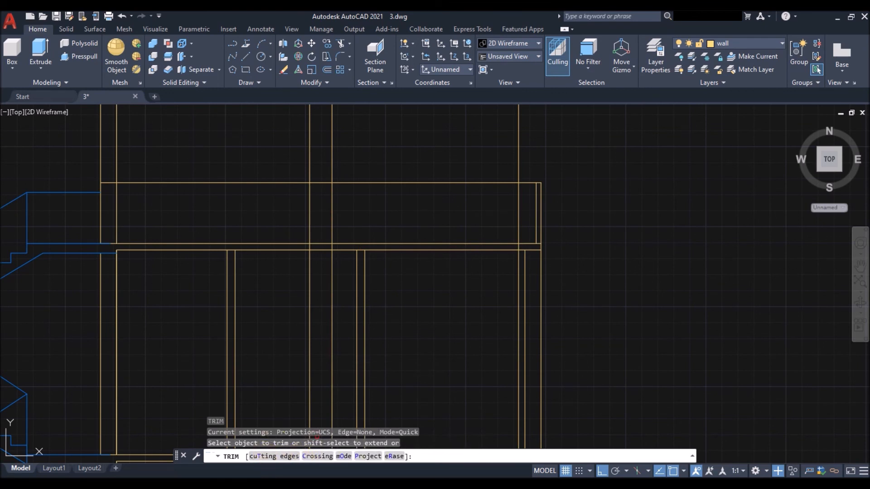
text(t)
key(Return)
click(400, 183)
click(394, 243)
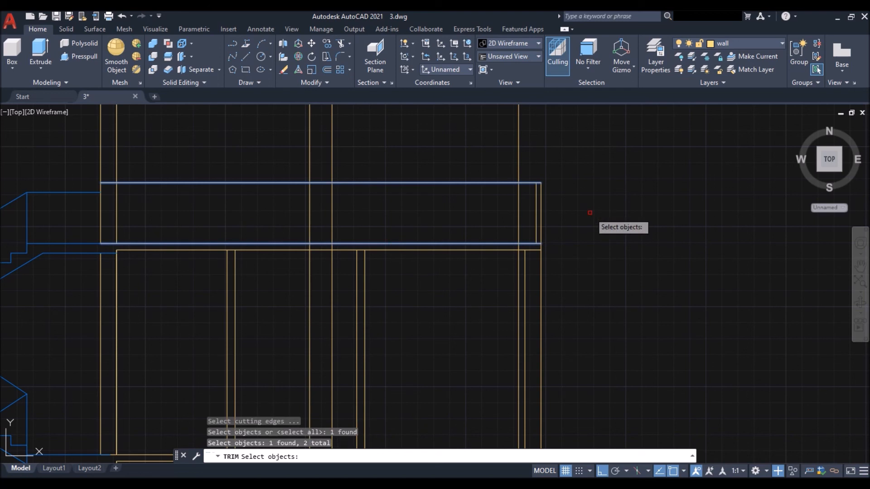
key(Return)
drag(557, 117, 259, 139)
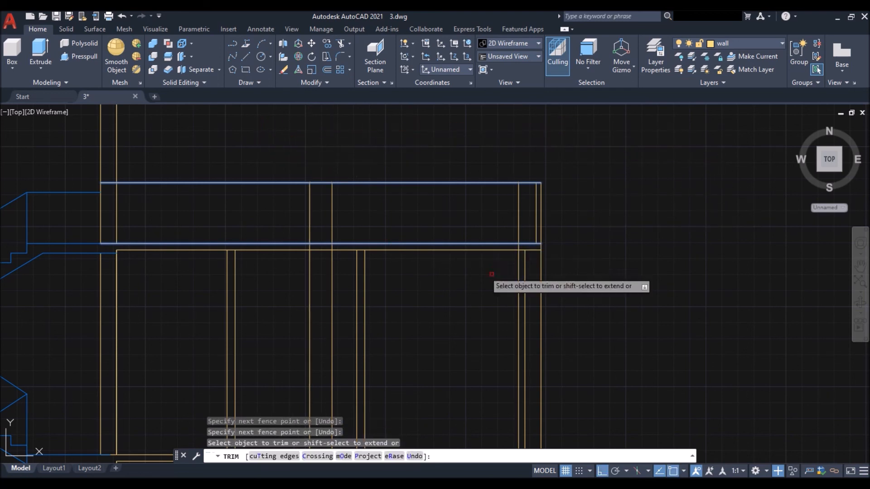
drag(350, 266, 284, 295)
key(Return)
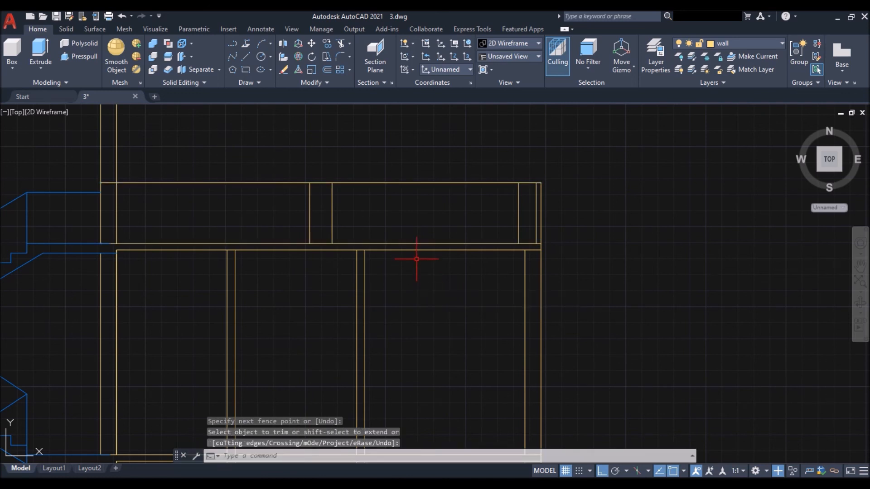
scroll(407, 230, down, 4)
scroll(373, 231, up, 2)
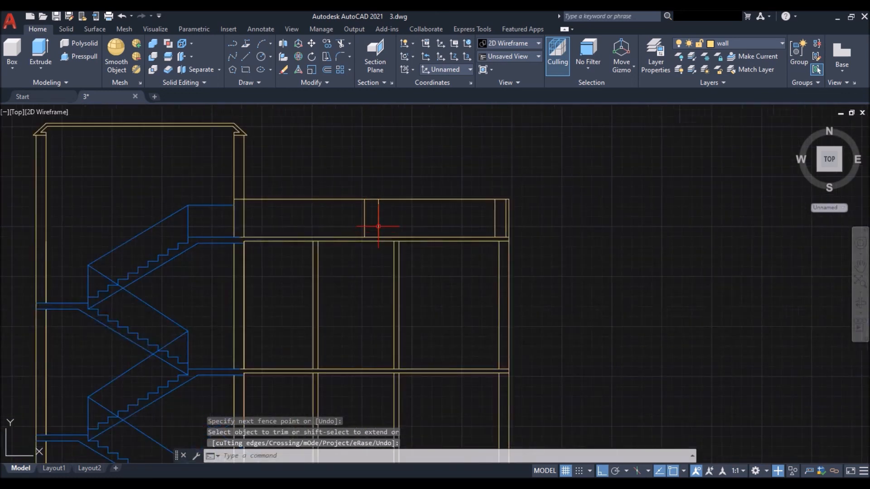
scroll(517, 225, up, 3)
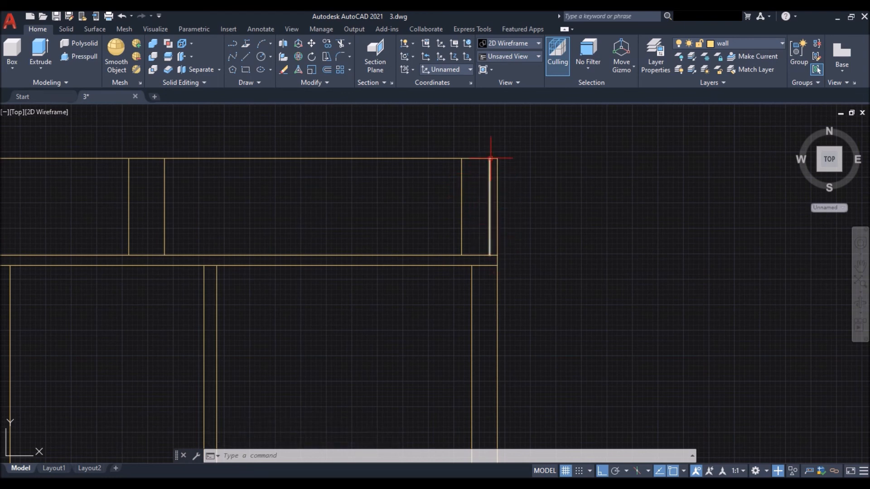
scroll(491, 159, down, 5)
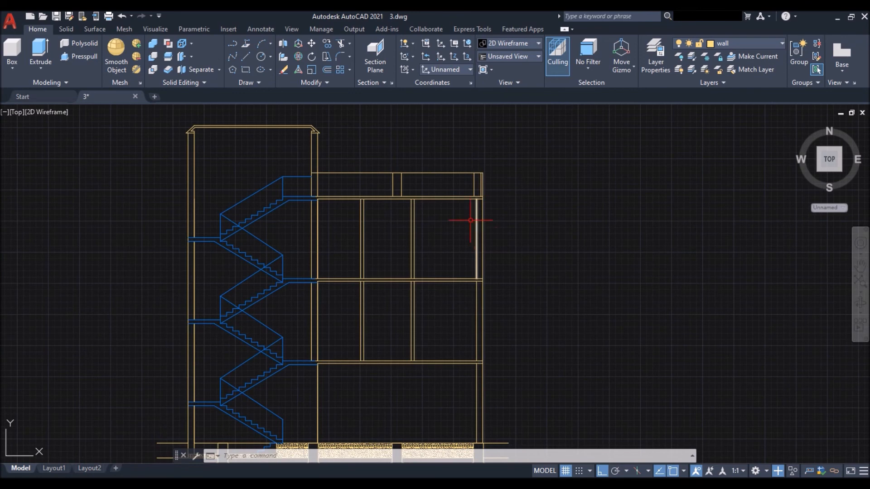
scroll(469, 211, down, 2)
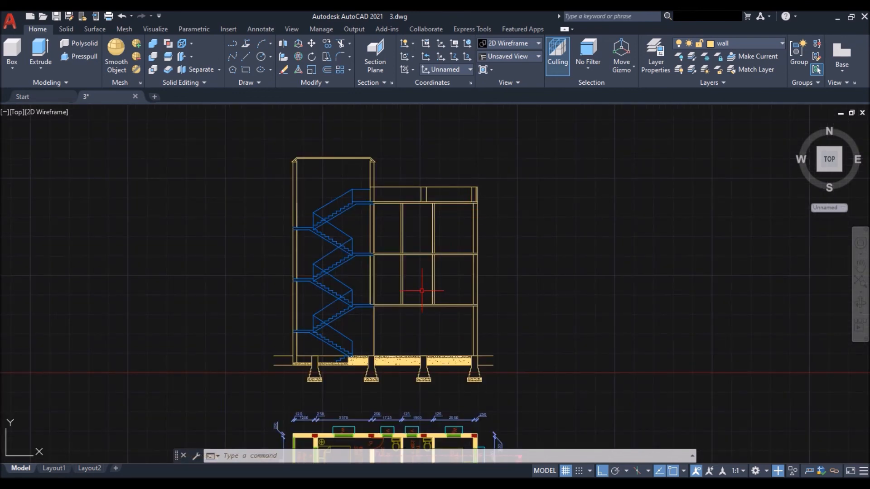
scroll(422, 291, up, 2)
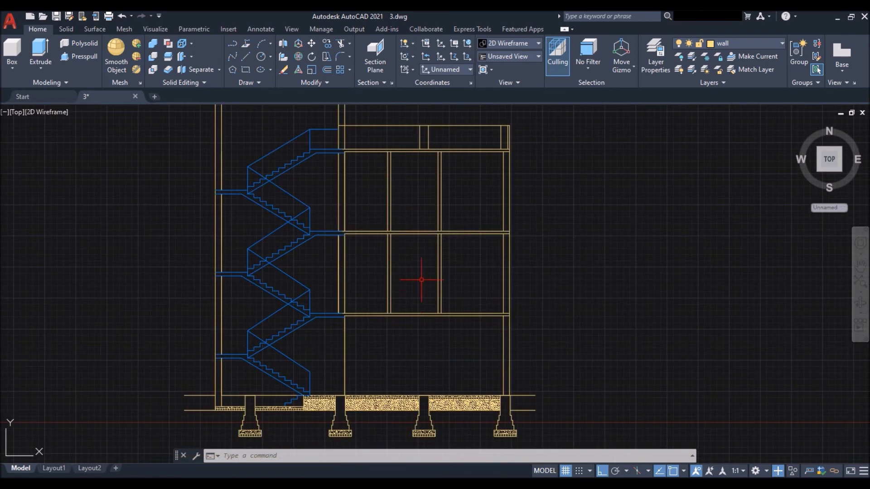
scroll(411, 296, down, 2)
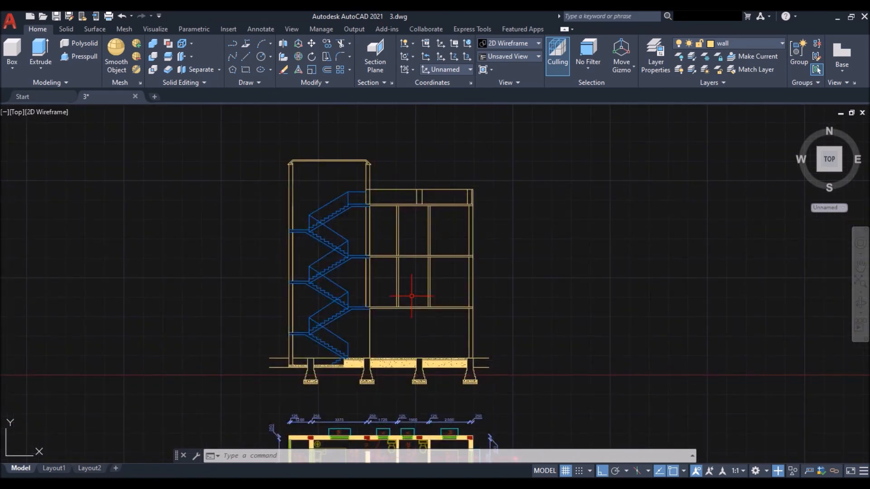